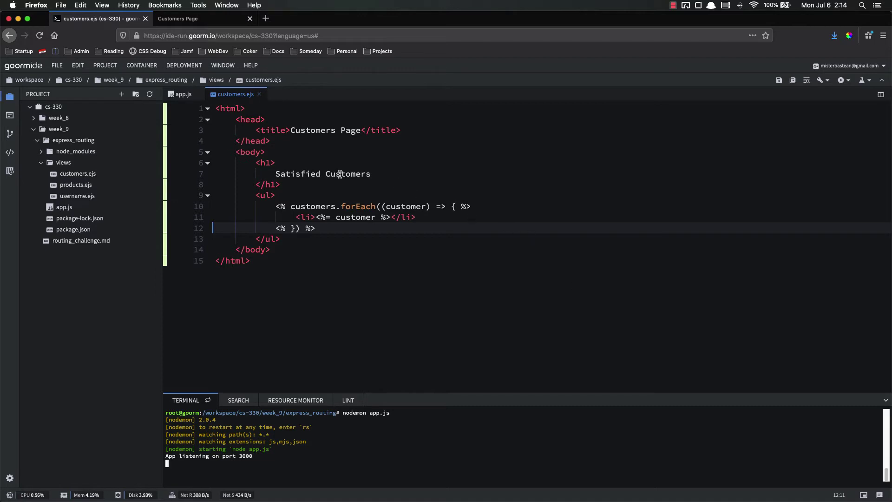
Preview the rendered Customers page, then come back to the customers.ejs template.
{"action": "left_click", "coordinate": [347, 155]}
{"action": "left_click_drag", "start_coordinate": [217, 109], "coordinate": [340, 260]}
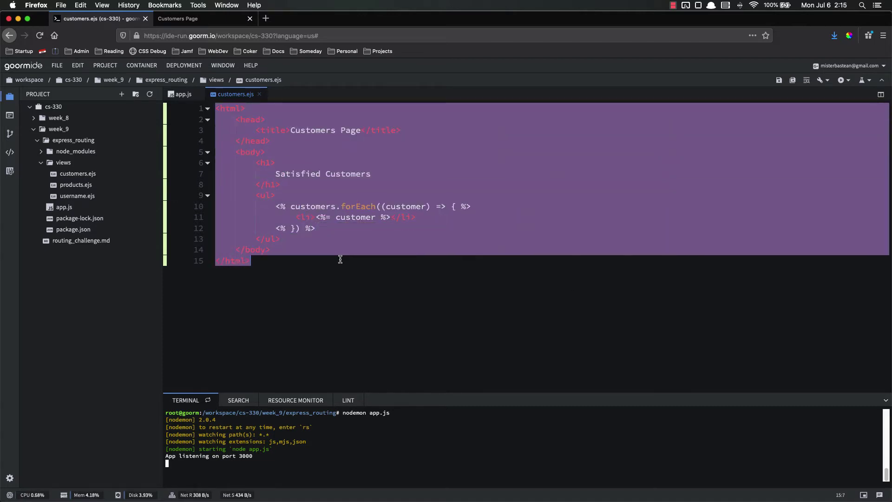
{"action": "left_click", "coordinate": [342, 260]}
{"action": "left_click", "coordinate": [186, 21]}
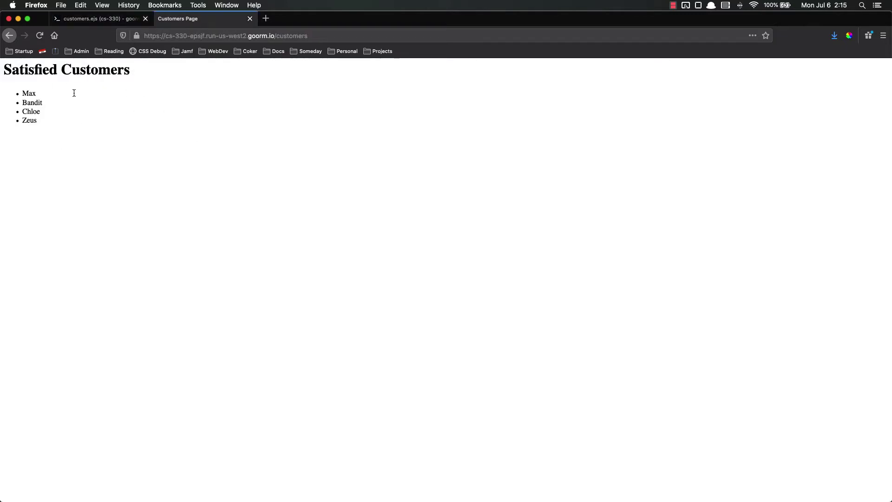
{"action": "left_click", "coordinate": [112, 21]}
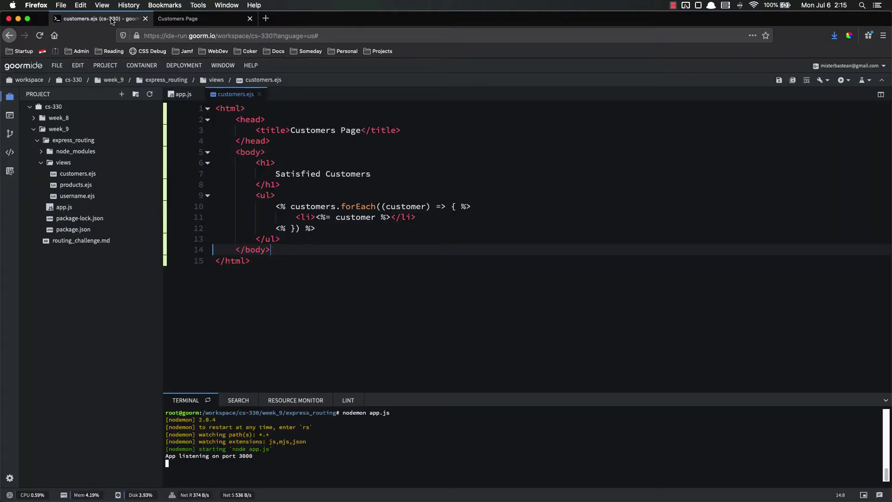
Add a <style> block after <body> with body {background-color: green;}.
{"action": "left_click", "coordinate": [365, 155]}
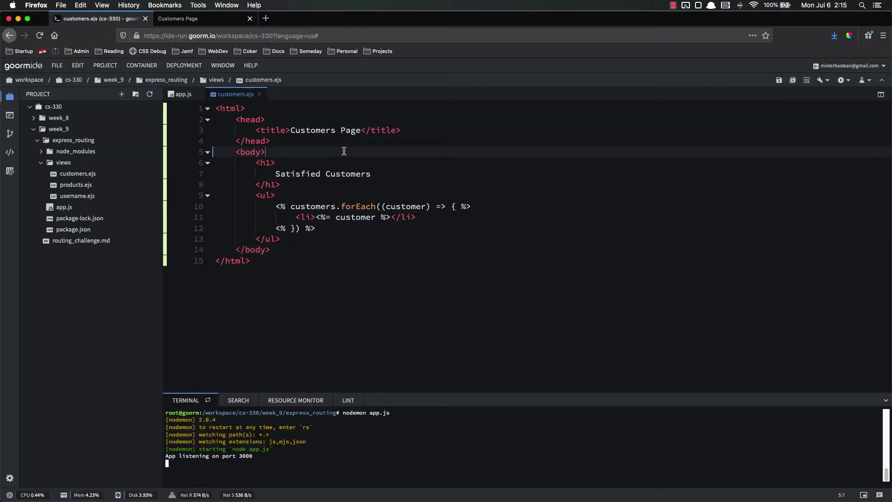
{"action": "key", "text": "Return"}
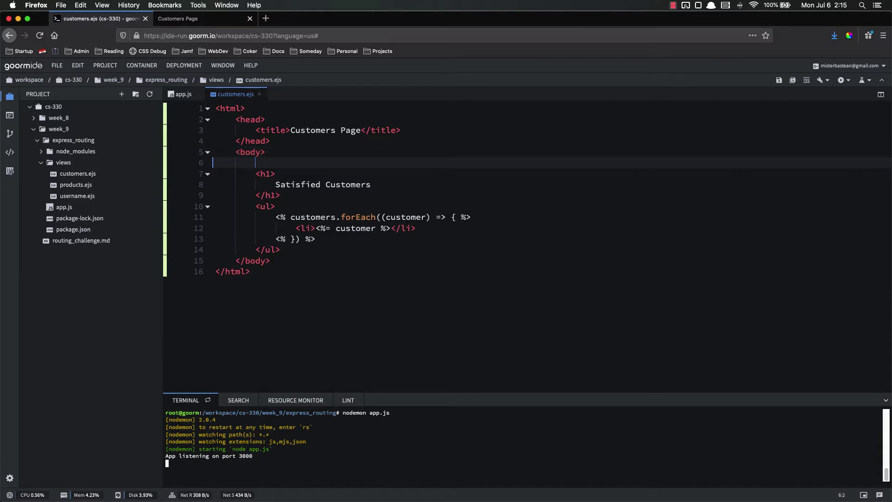
{"action": "type", "text": "<style"}
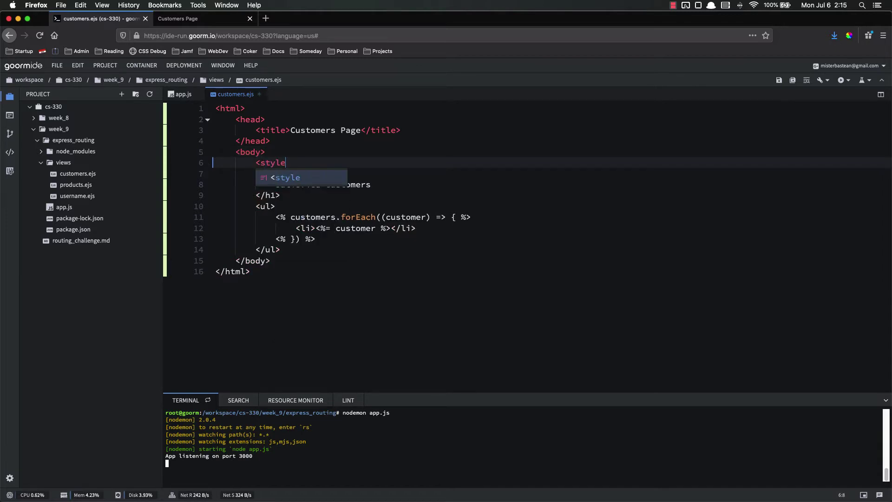
{"action": "type", "text": ">"}
{"action": "key", "text": "Return"}
{"action": "key", "text": "Return"}
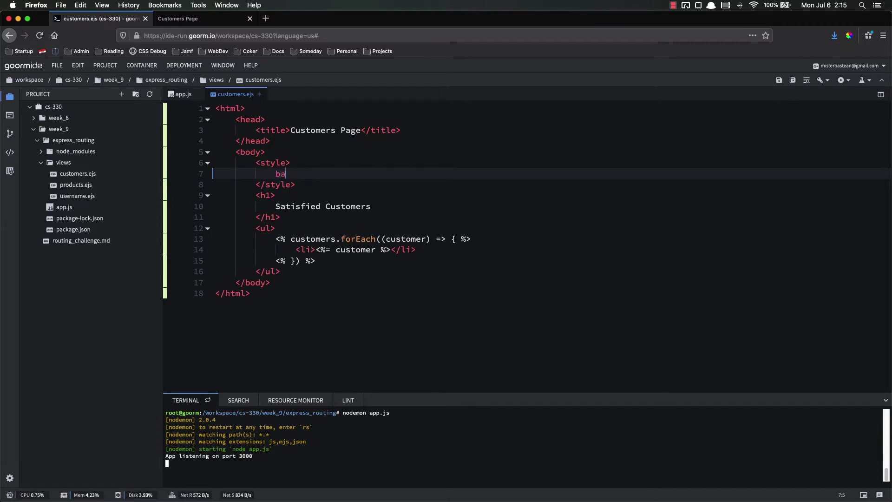
{"action": "type", "text": "body"}
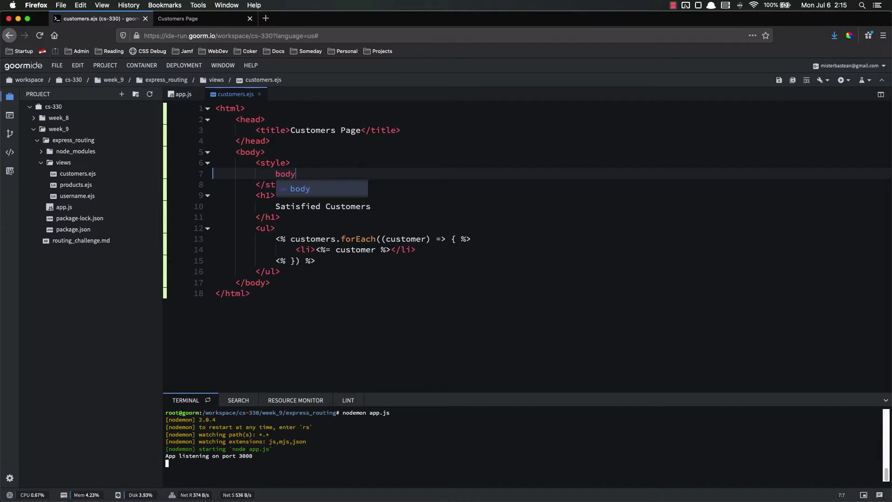
{"action": "type", "text": " {bac"}
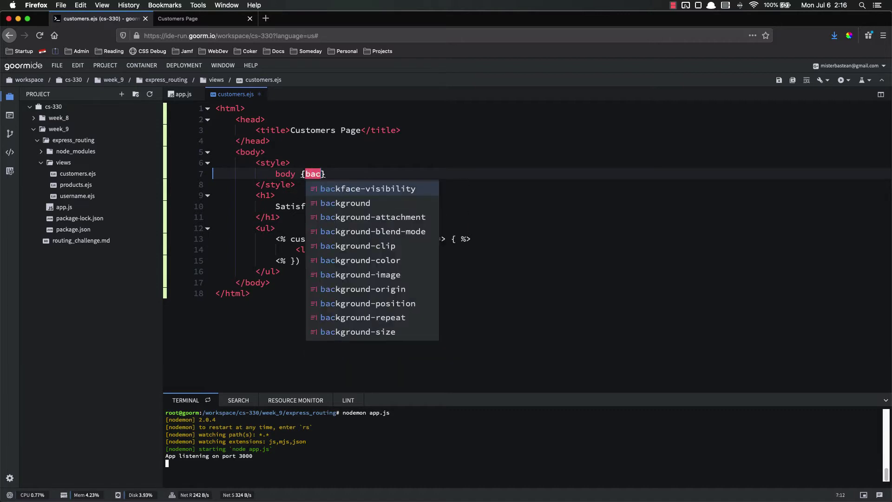
{"action": "type", "text": "kground-col"}
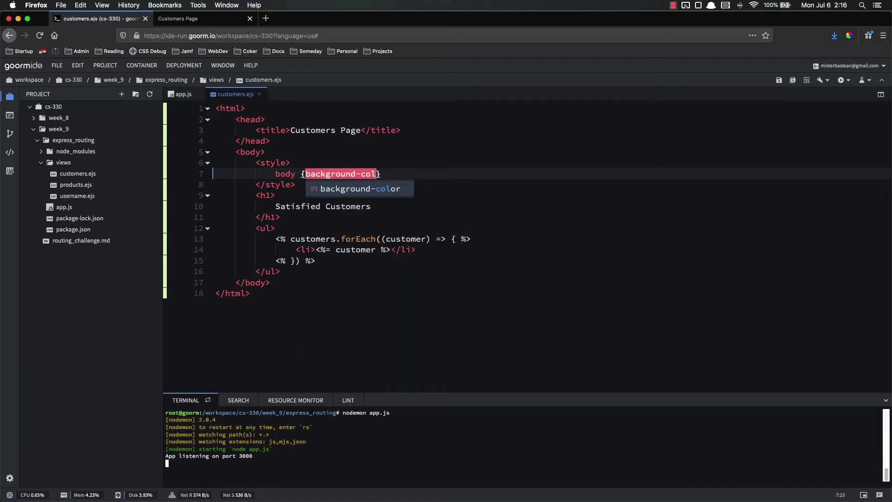
{"action": "type", "text": "or: green;"}
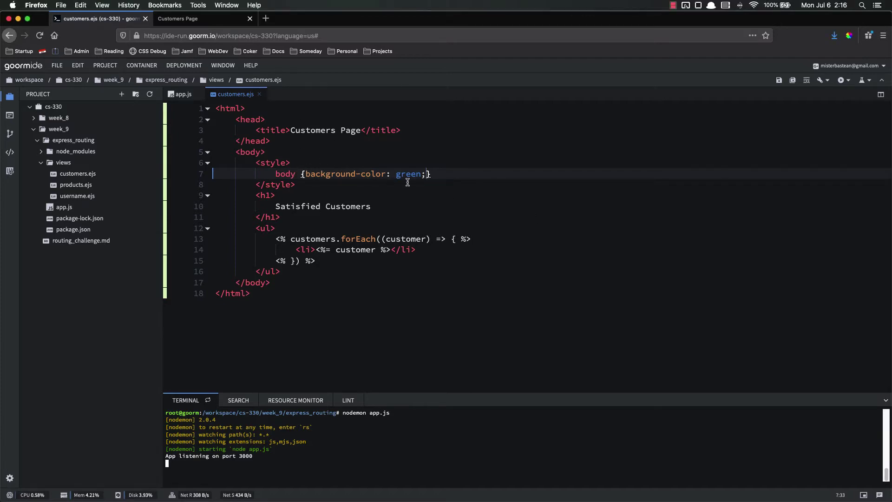
{"action": "left_click_drag", "start_coordinate": [256, 162], "coordinate": [310, 183]}
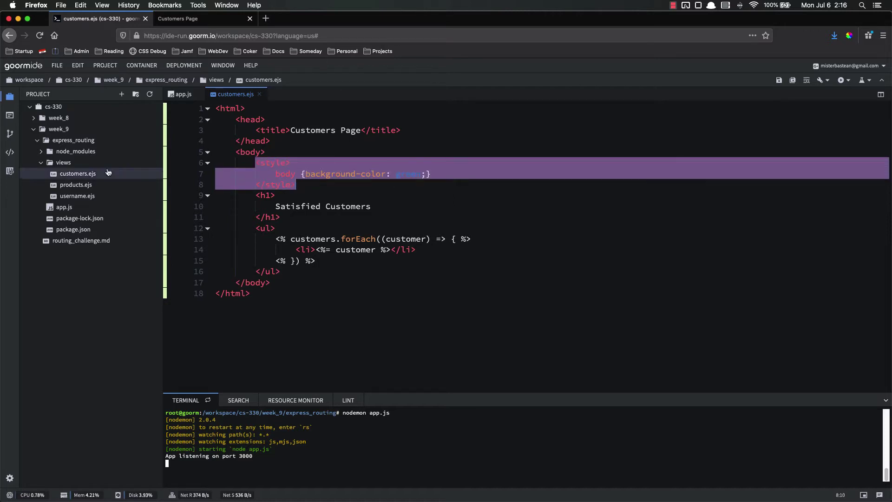
{"action": "left_click", "coordinate": [292, 166]}
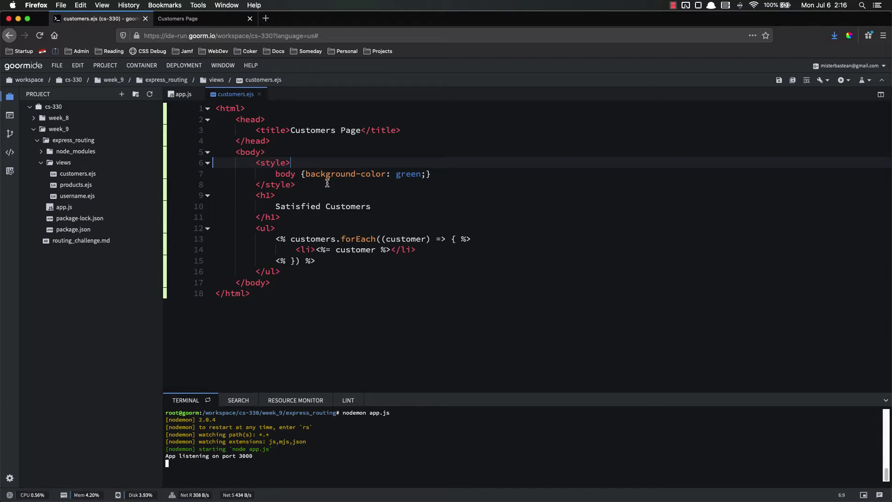
Delete the inline style block and add a /styles.css stylesheet link after the title.
{"action": "left_click_drag", "start_coordinate": [315, 187], "coordinate": [201, 171]}
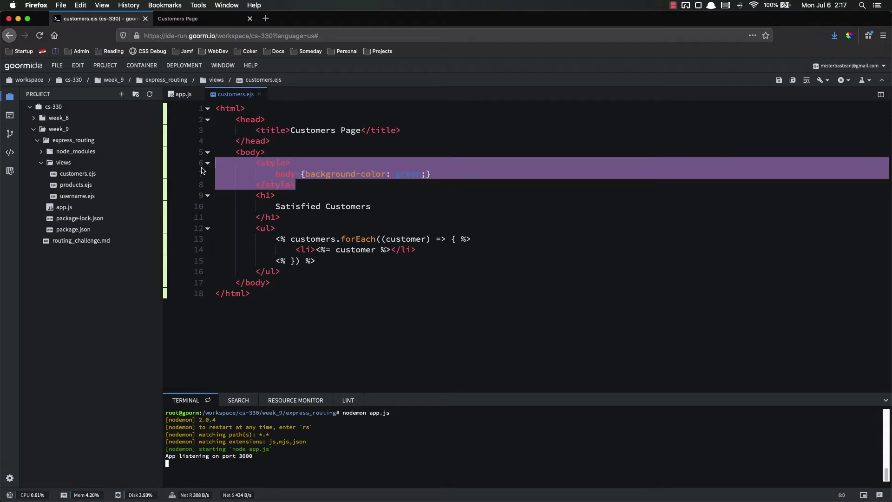
{"action": "key", "text": "BackSpace"}
{"action": "key", "text": "BackSpace"}
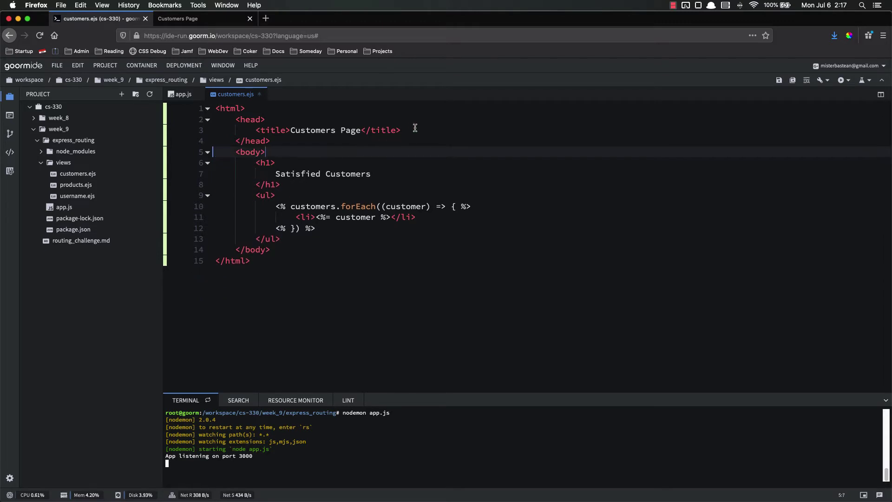
{"action": "left_click", "coordinate": [422, 130]}
{"action": "key", "text": "Return"}
{"action": "type", "text": "<"}
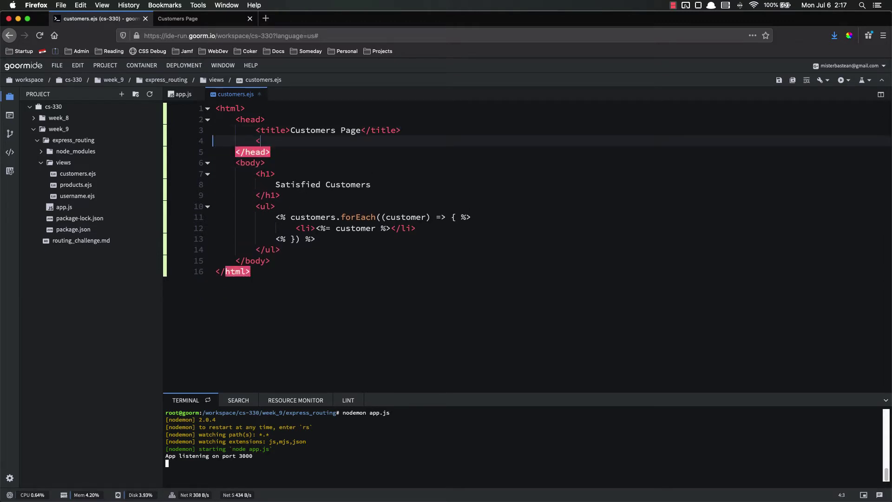
{"action": "type", "text": "link rel"}
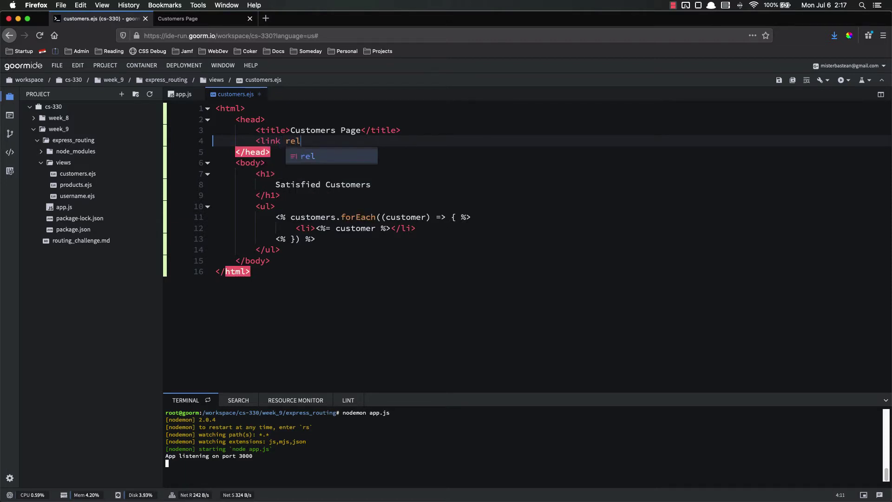
{"action": "type", "text": "=\"stylesheet\""}
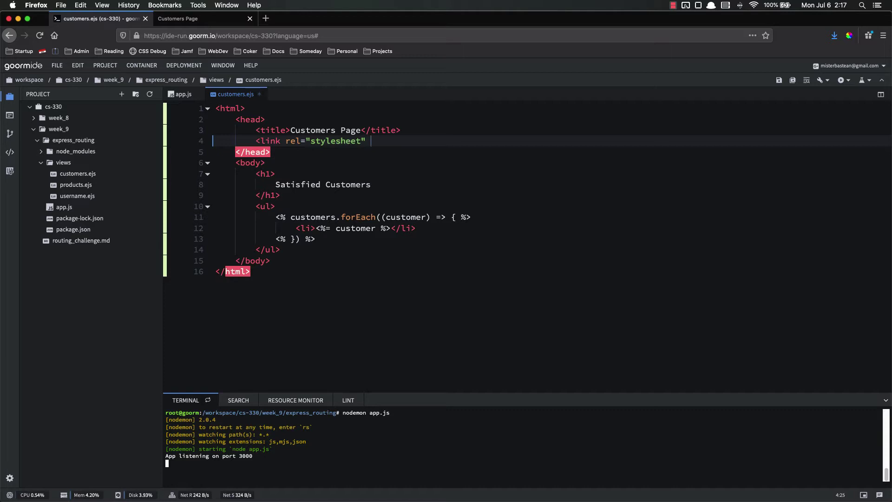
{"action": "type", "text": " href=\"/styles.css"}
Inspect the leading slash in the /styles.css link path.
{"action": "left_click_drag", "start_coordinate": [400, 141], "coordinate": [406, 141]}
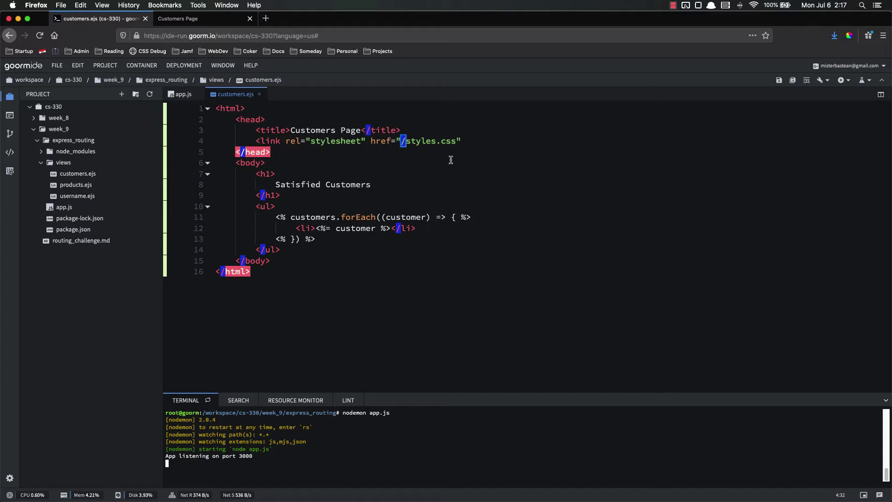
{"action": "left_click", "coordinate": [425, 144]}
{"action": "left_click", "coordinate": [403, 142]}
{"action": "double_click", "coordinate": [403, 142]}
{"action": "left_click", "coordinate": [478, 139]}
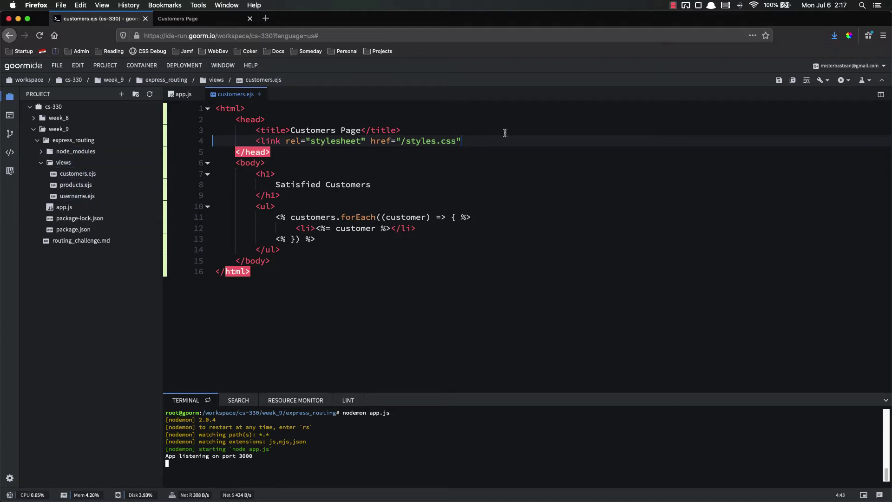
{"action": "double_click", "coordinate": [402, 141]}
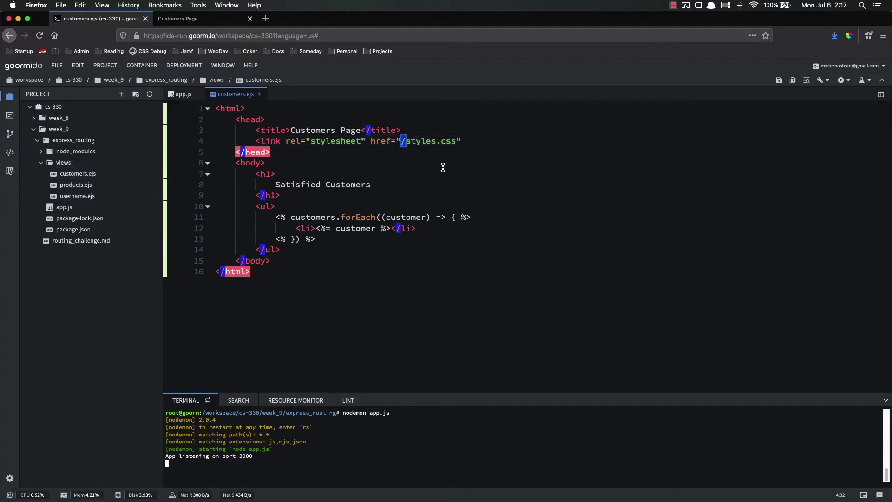
{"action": "key", "text": "Right"}
{"action": "key", "text": "Left"}
Collapse the views folder, expand it again, and collapse it once more.
{"action": "key", "text": "shift+Left"}
{"action": "left_click", "coordinate": [63, 162]}
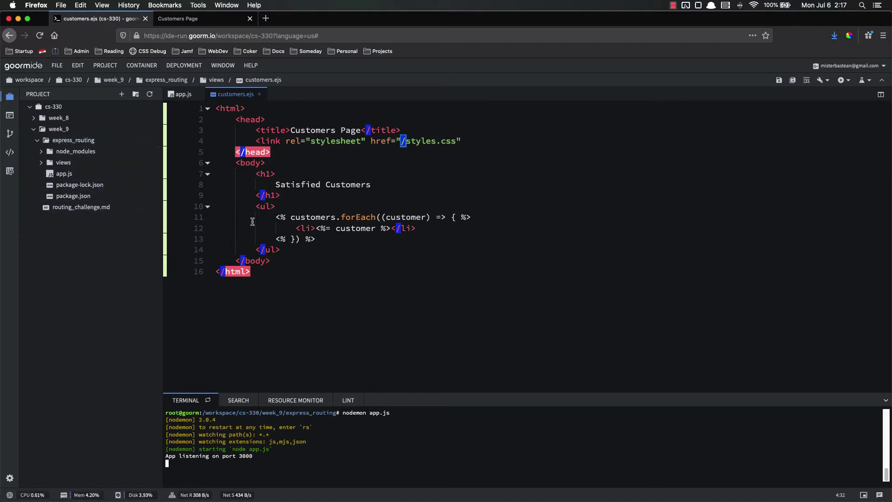
{"action": "left_click", "coordinate": [458, 165]}
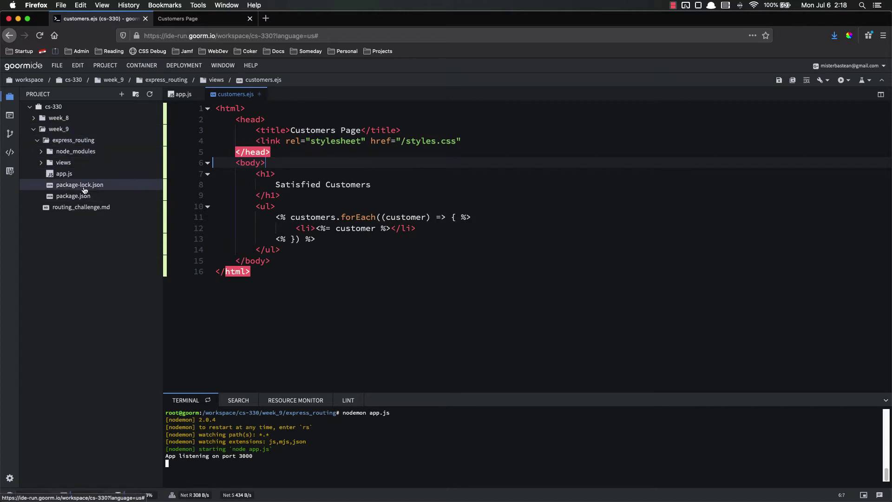
{"action": "left_click", "coordinate": [64, 163]}
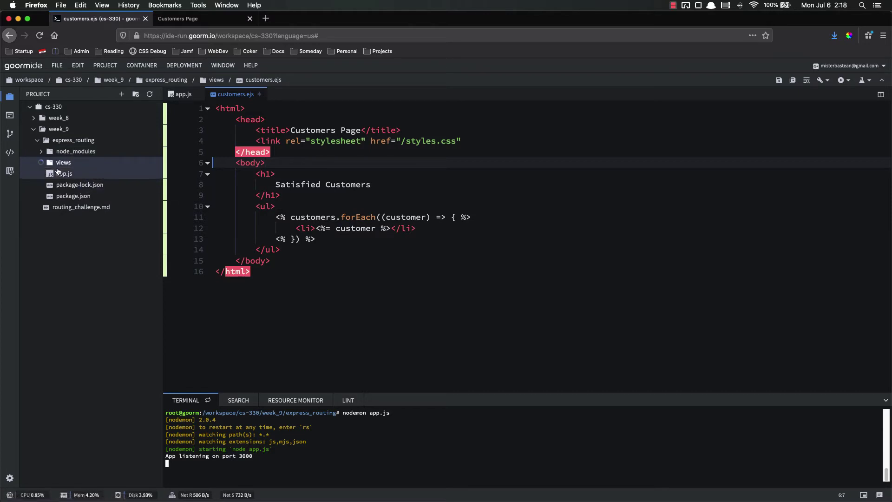
{"action": "left_click", "coordinate": [41, 162]}
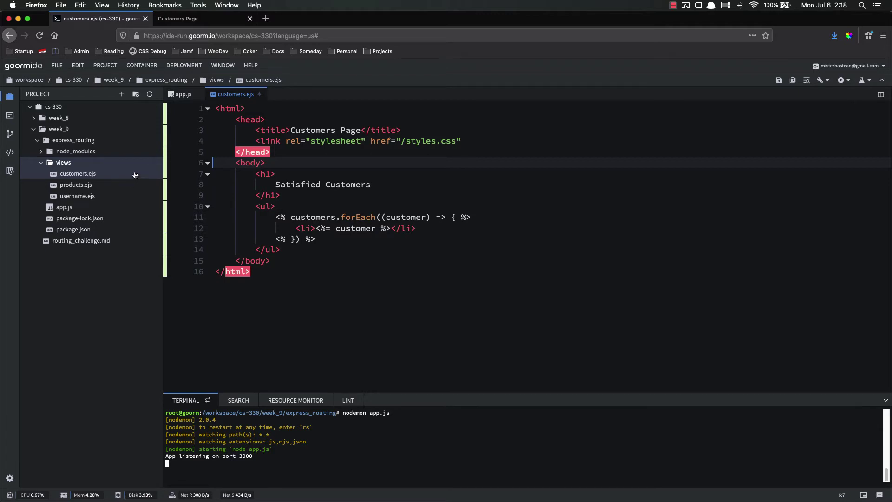
{"action": "left_click", "coordinate": [41, 164]}
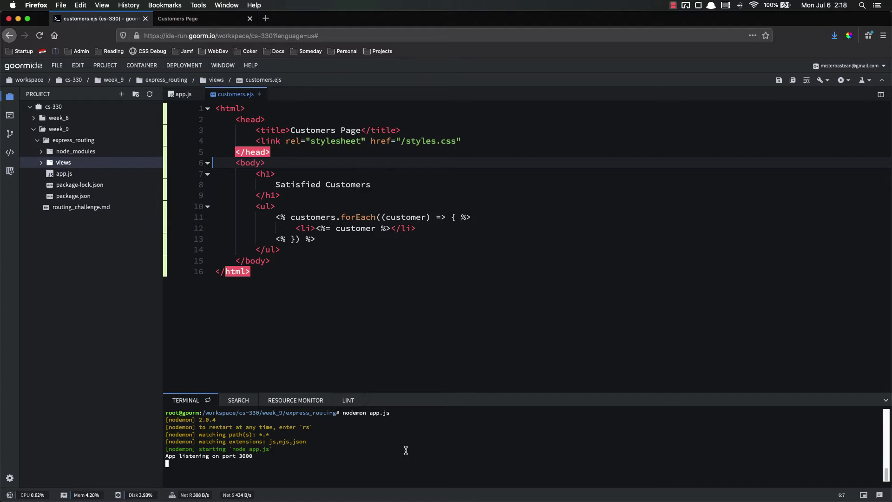
Stop nodemon, create public/styles.css from the terminal, and expand the public folder.
{"action": "key", "text": "ctrl+c"}
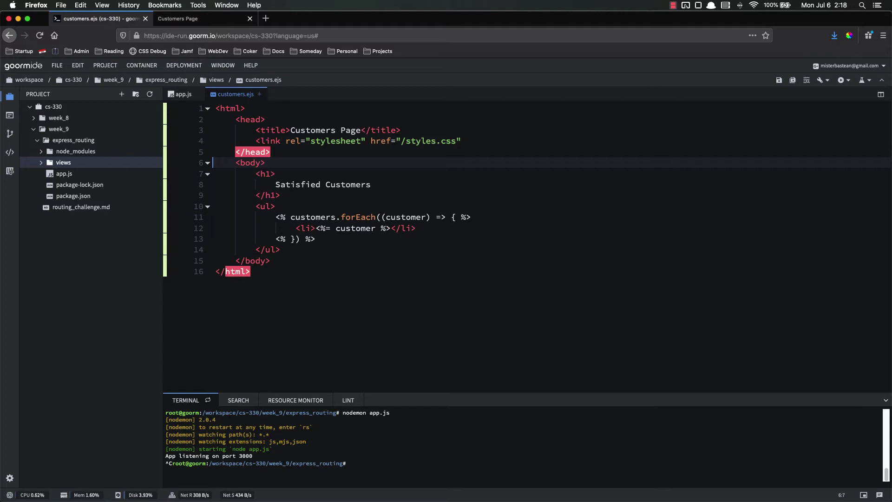
{"action": "type", "text": "mkdir public"}
{"action": "key", "text": "Return"}
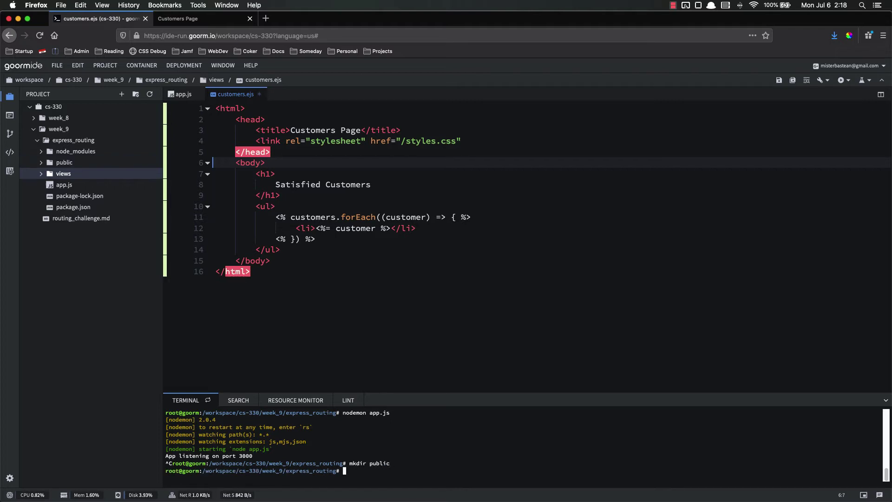
{"action": "type", "text": "touch public/"}
{"action": "type", "text": "styles.css"}
{"action": "key", "text": "Return"}
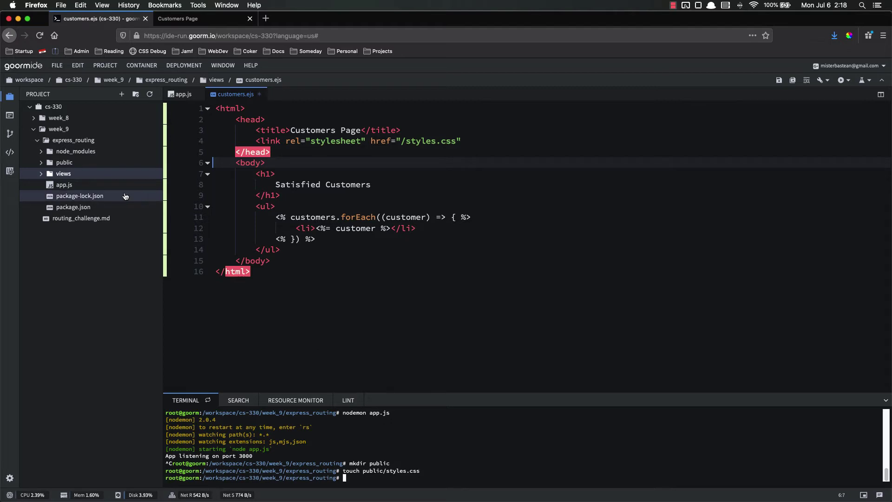
{"action": "left_click", "coordinate": [64, 162]}
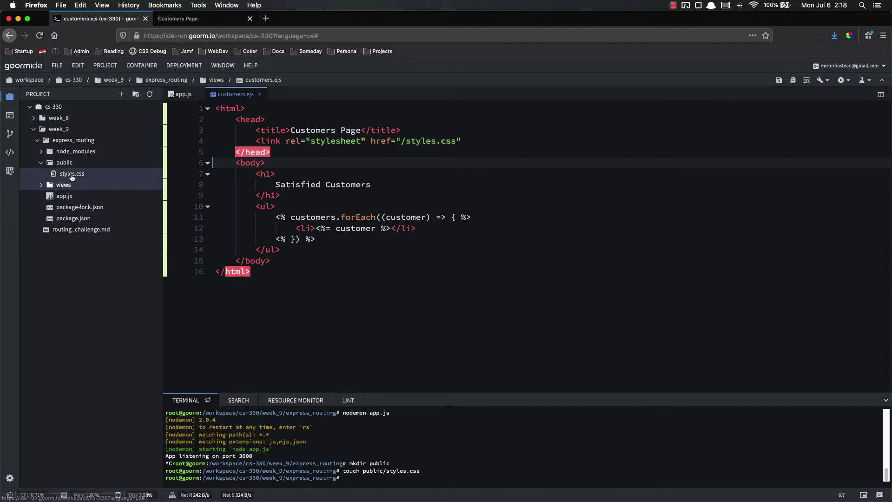
Write a body rule in styles.css with background: green and color: white.
{"action": "double_click", "coordinate": [71, 175]}
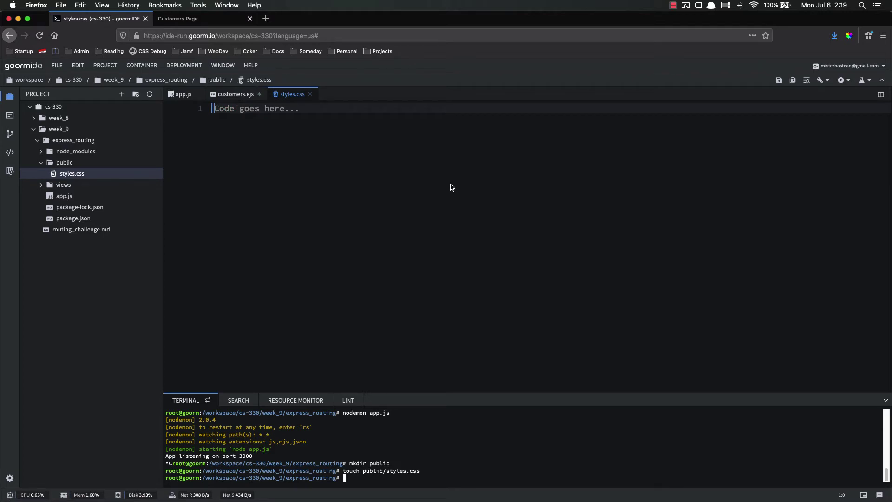
{"action": "type", "text": "body {"}
{"action": "key", "text": "Return"}
{"action": "type", "text": "background: green;"}
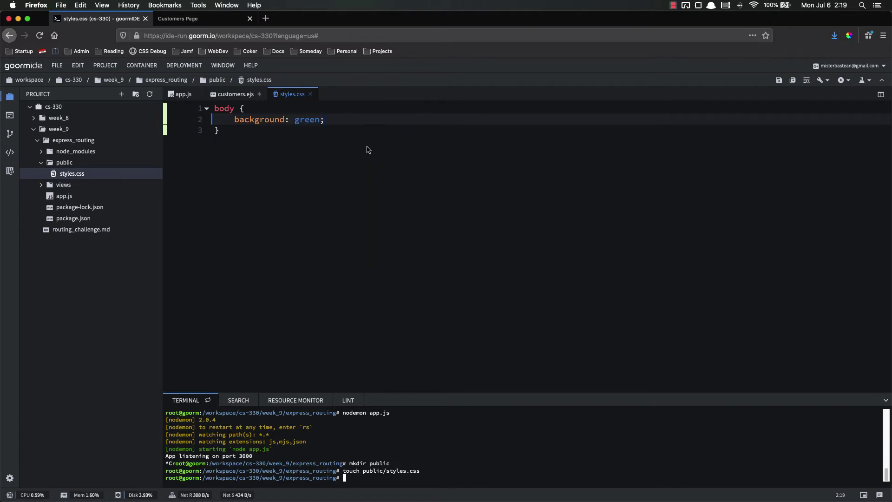
{"action": "key", "text": "Return"}
{"action": "type", "text": "co"}
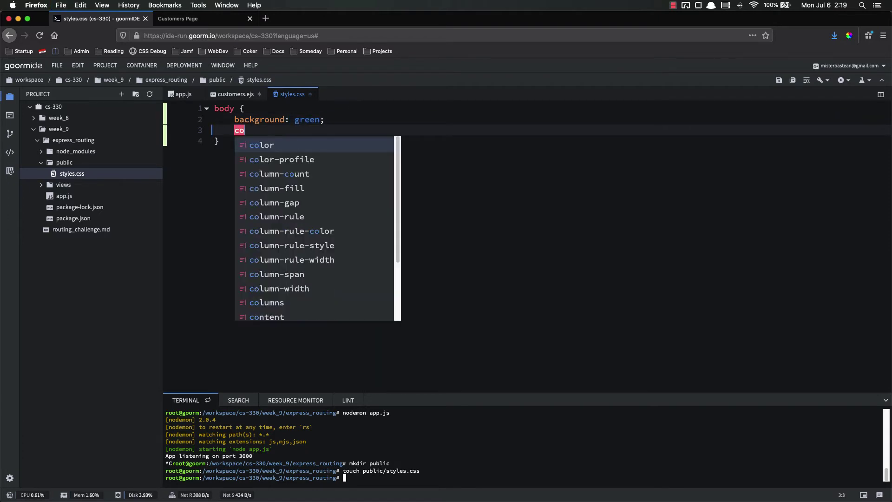
{"action": "type", "text": "lor: white"}
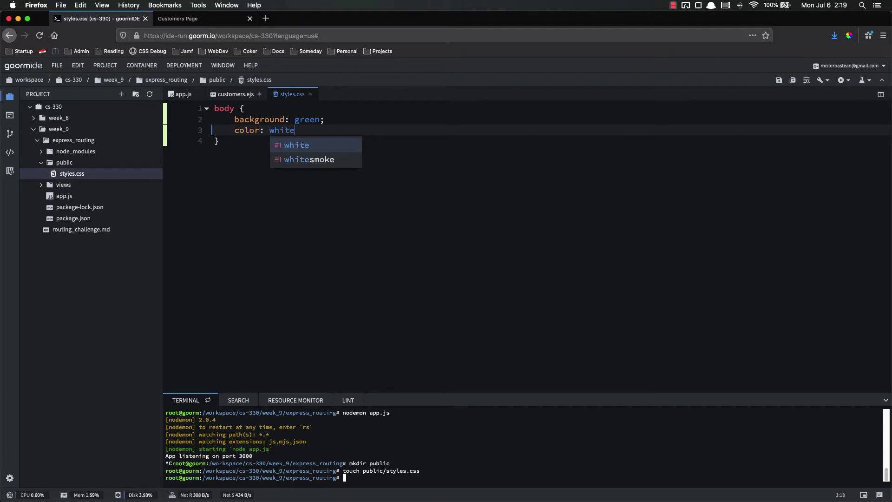
{"action": "type", "text": ";"}
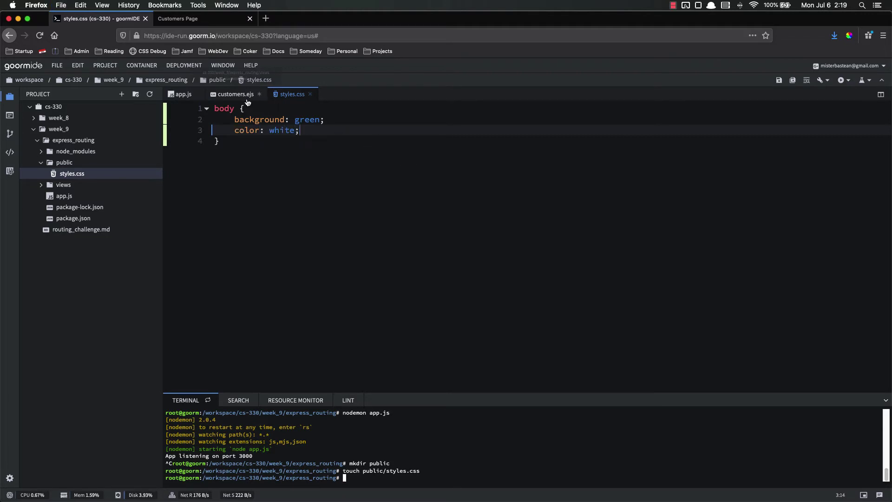
Self-close the stylesheet link tag in customers.ejs with '/>'.
{"action": "left_click", "coordinate": [241, 95]}
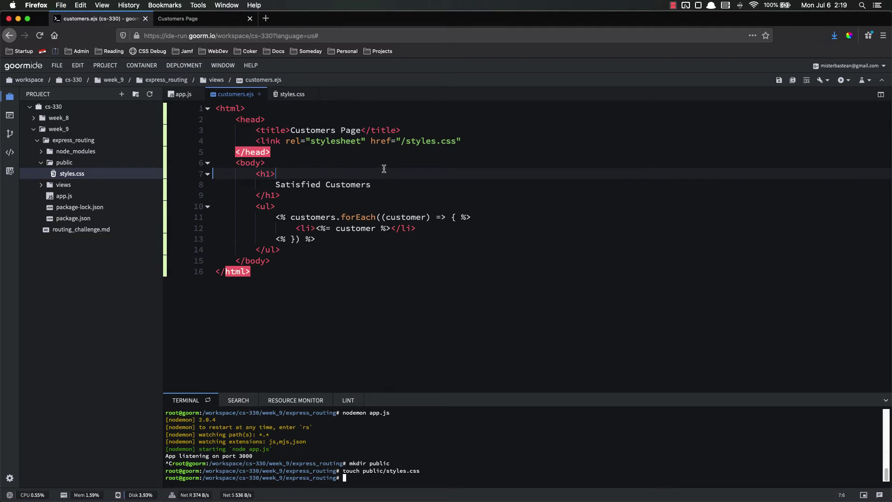
{"action": "left_click", "coordinate": [313, 162]}
{"action": "left_click", "coordinate": [359, 152]}
{"action": "left_click", "coordinate": [477, 141]}
{"action": "type", "text": "/>"}
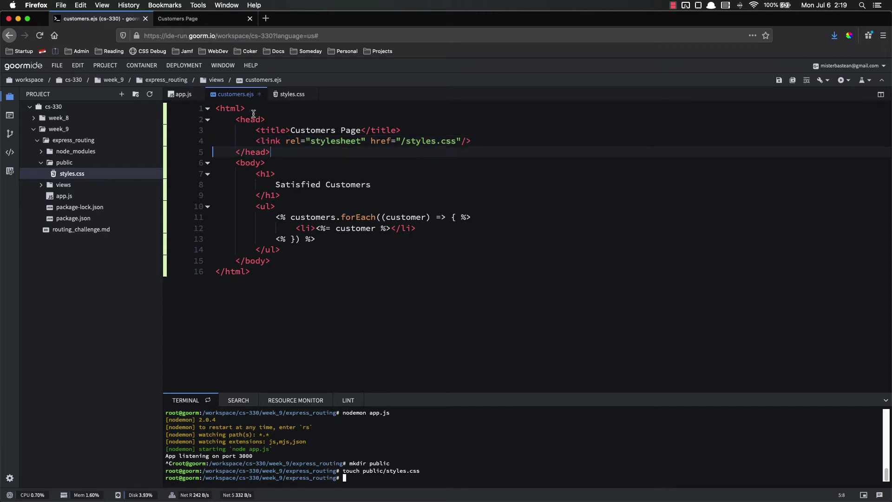
{"action": "left_click", "coordinate": [287, 95]}
Reload the Customers page, restart the server with 'nodemon app.js', and reload again.
{"action": "left_click", "coordinate": [235, 94]}
{"action": "left_click", "coordinate": [195, 21]}
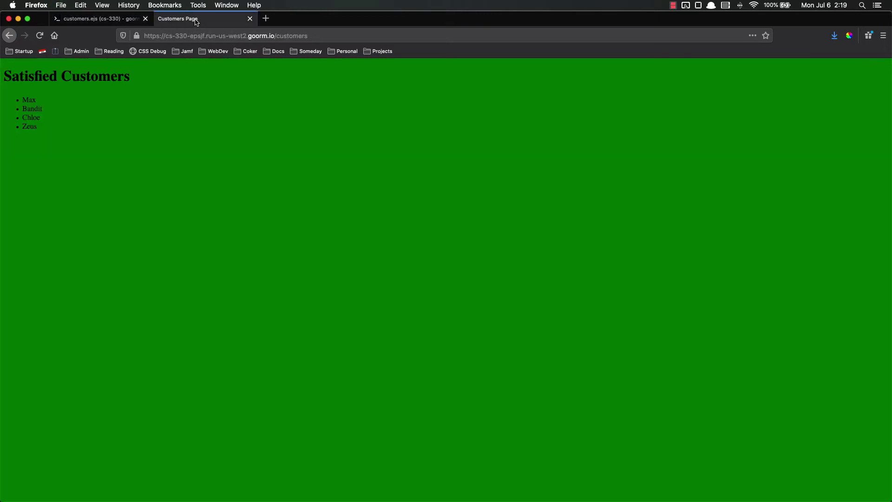
{"action": "key", "text": "super+r"}
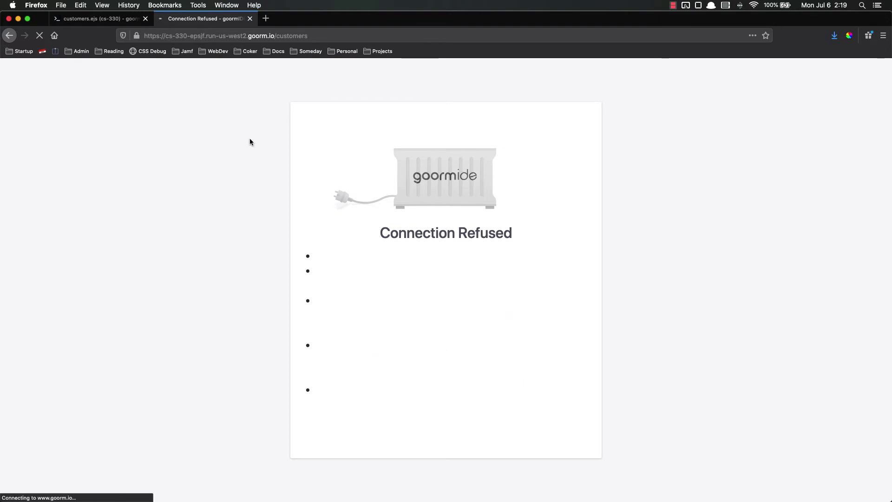
{"action": "left_click", "coordinate": [97, 18]}
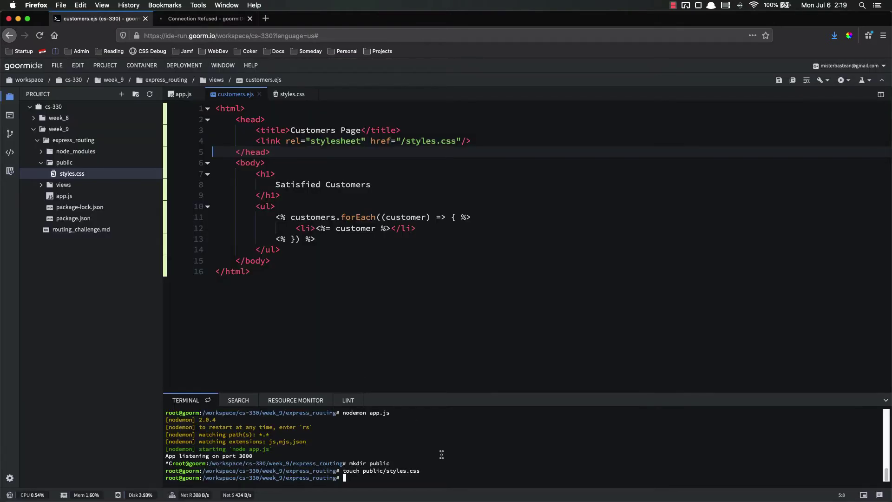
{"action": "type", "text": "nodemon app.js"}
{"action": "key", "text": "Return"}
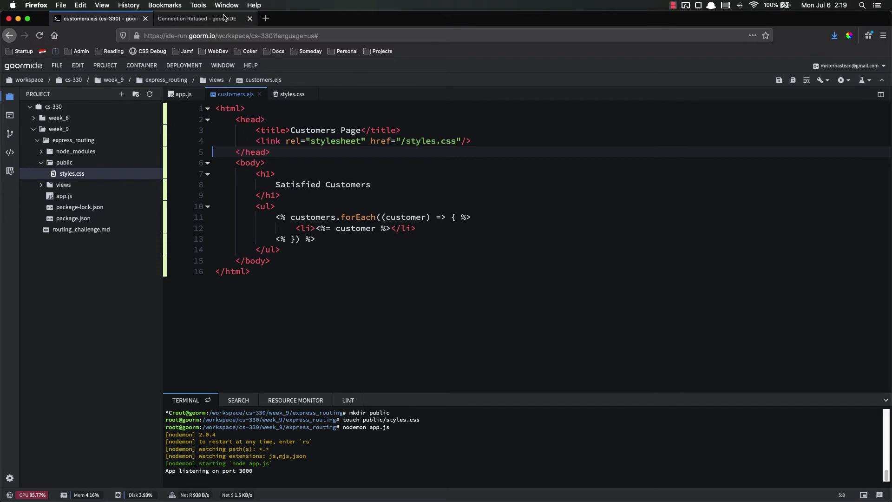
{"action": "left_click", "coordinate": [224, 18]}
{"action": "key", "text": "super+r"}
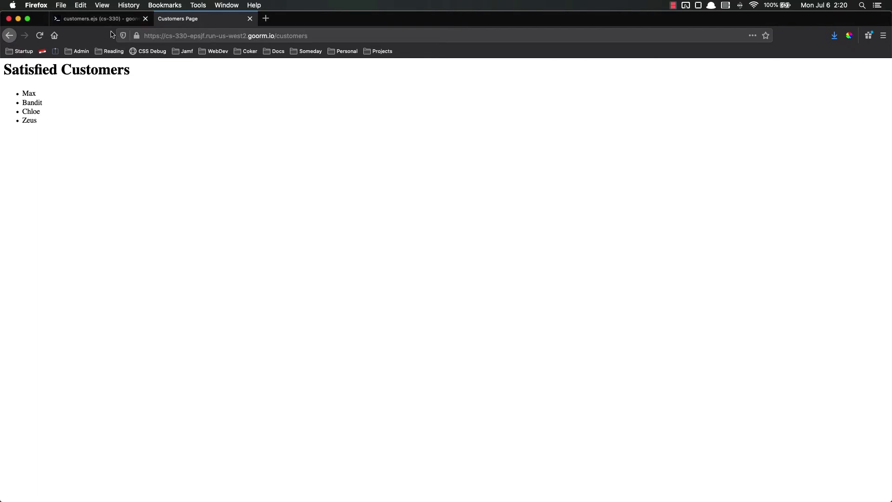
Back in goormIDE, collapse public, then expand and collapse views in the project tree.
{"action": "left_click", "coordinate": [119, 18]}
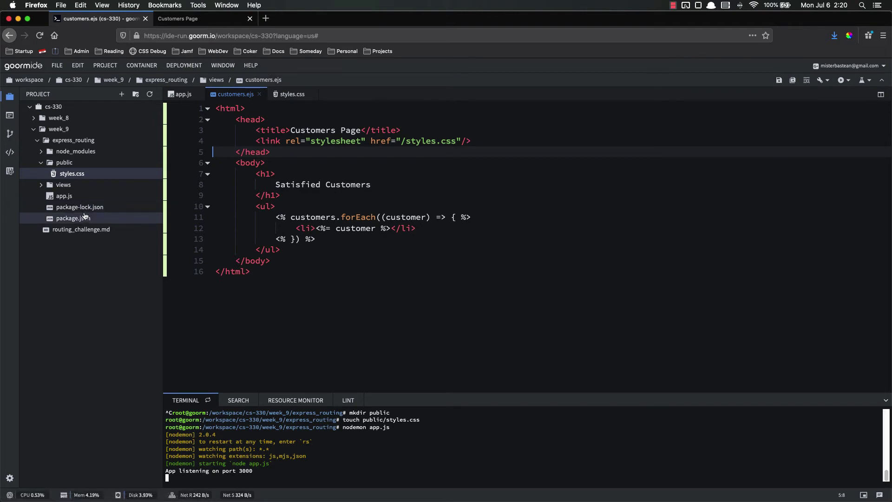
{"action": "left_click", "coordinate": [43, 163]}
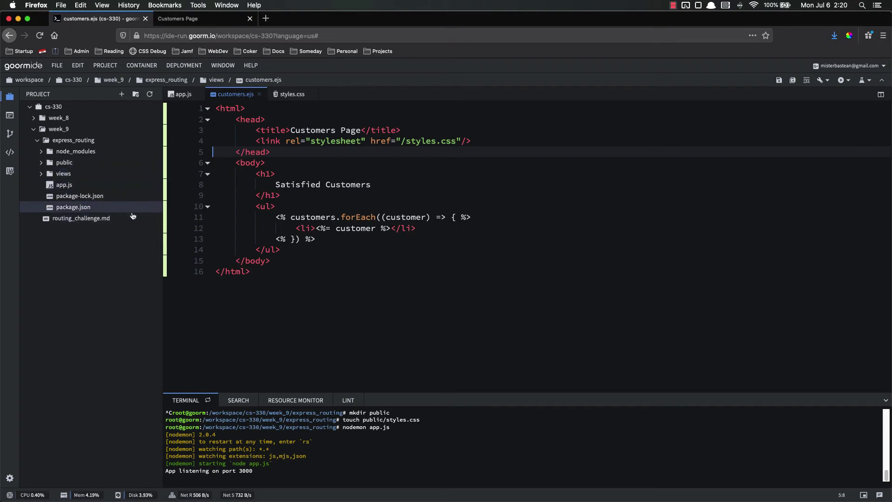
{"action": "left_click", "coordinate": [63, 174]}
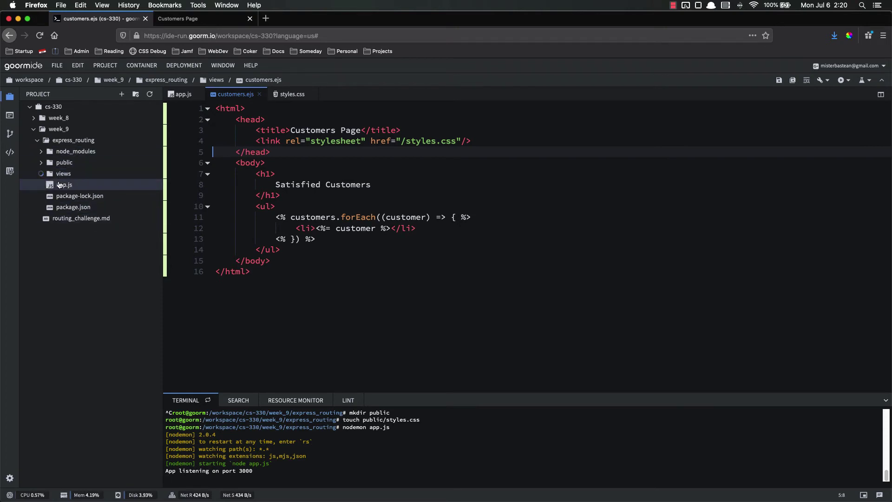
{"action": "left_click", "coordinate": [42, 175]}
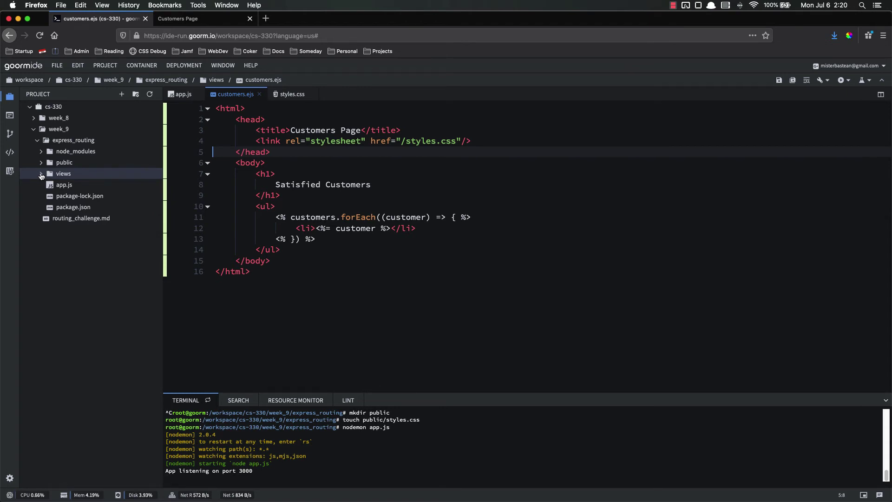
Insert app.use(express.static("public")); on line 4 of app.js.
{"action": "left_click", "coordinate": [183, 94]}
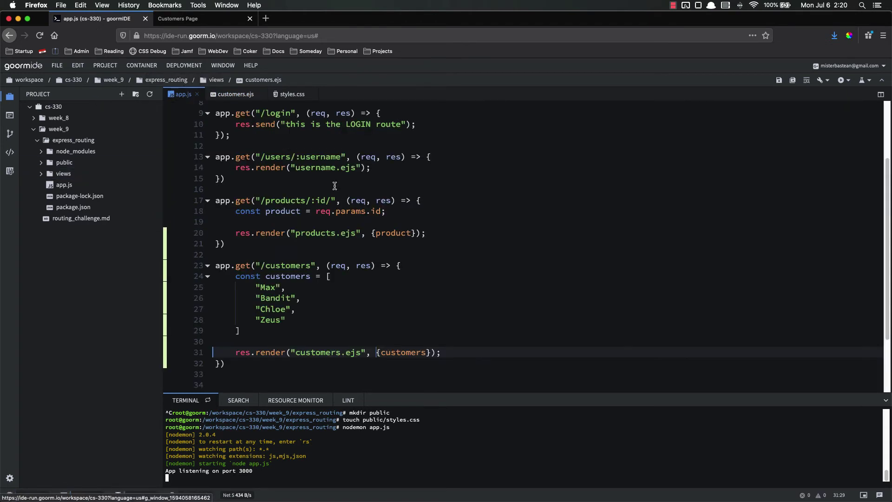
{"action": "scroll", "coordinate": [404, 227], "scroll_direction": "up", "scroll_amount": 5}
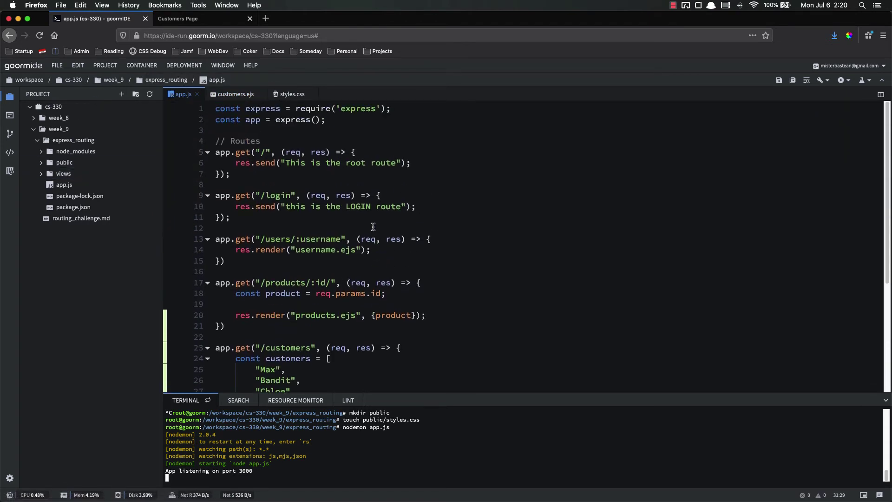
{"action": "left_click", "coordinate": [347, 126]}
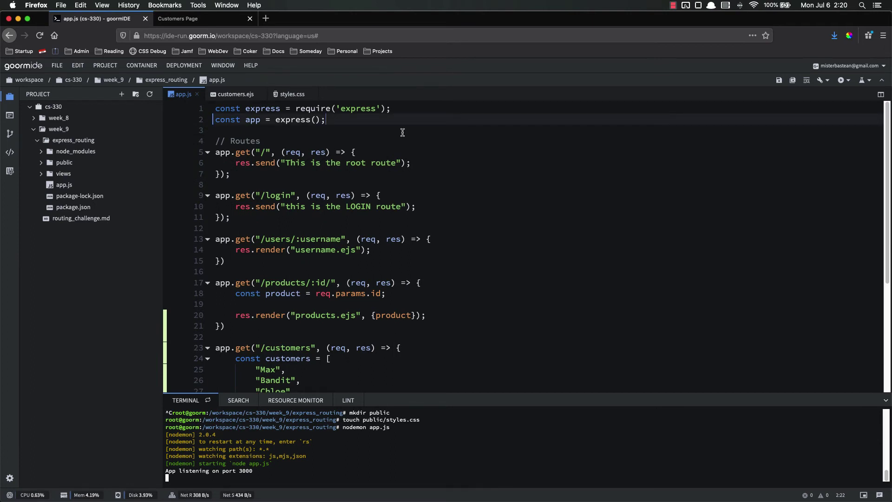
{"action": "key", "text": "Return"}
{"action": "key", "text": "Return"}
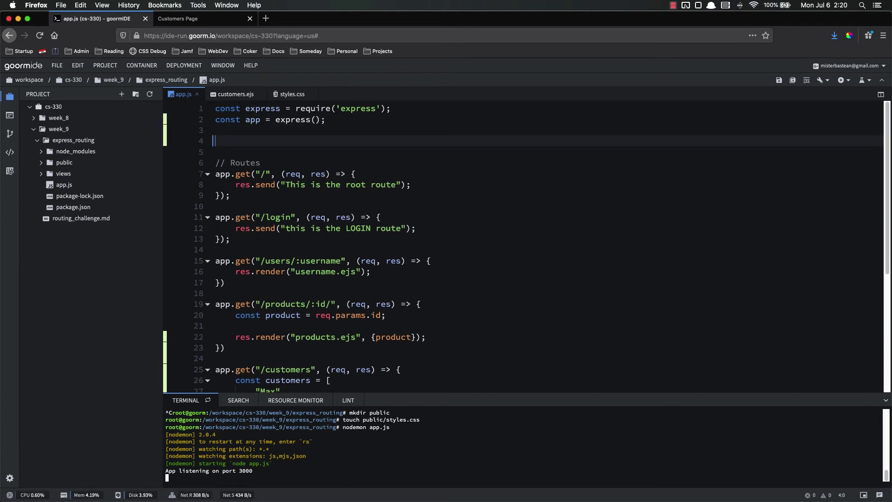
{"action": "type", "text": "app.use("}
{"action": "key", "text": "Left"}
{"action": "key", "text": "Left"}
{"action": "key", "text": "Left"}
{"action": "left_click", "coordinate": [256, 141]}
{"action": "type", "text": "express.s"}
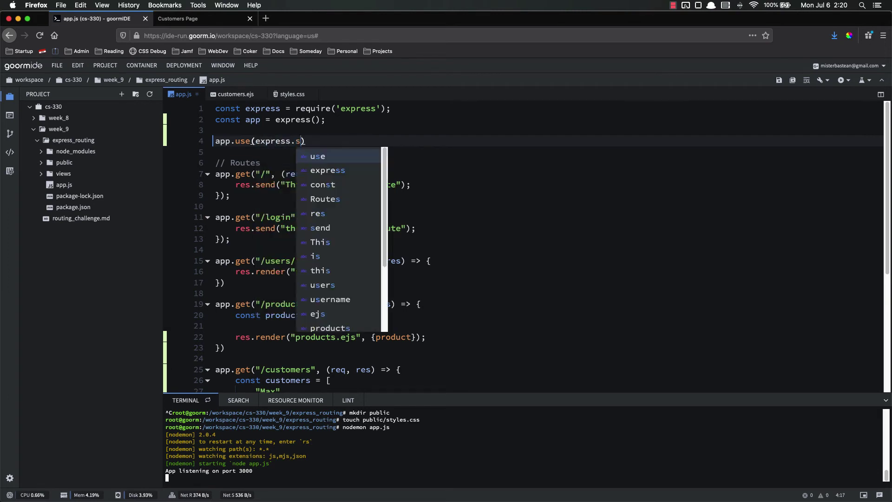
{"action": "type", "text": "tatic(\"public"}
{"action": "key", "text": "End"}
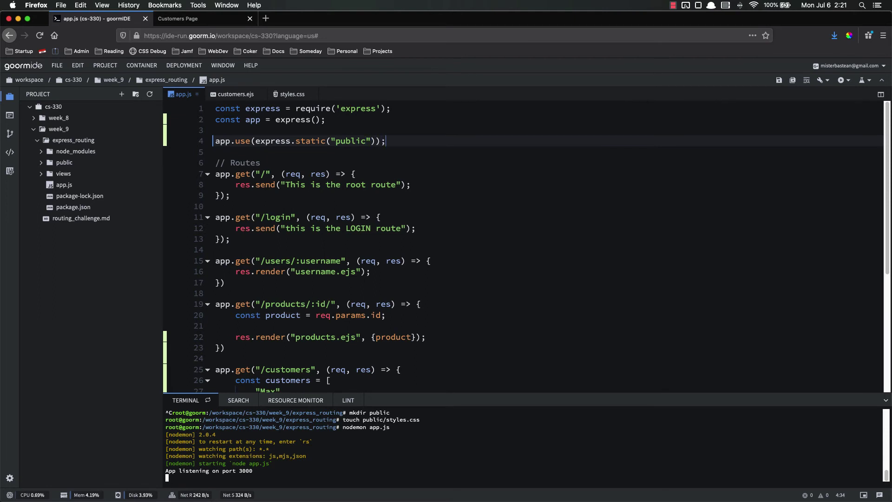
Check the static and public words on line 4, then save app.js.
{"action": "left_click", "coordinate": [321, 141]}
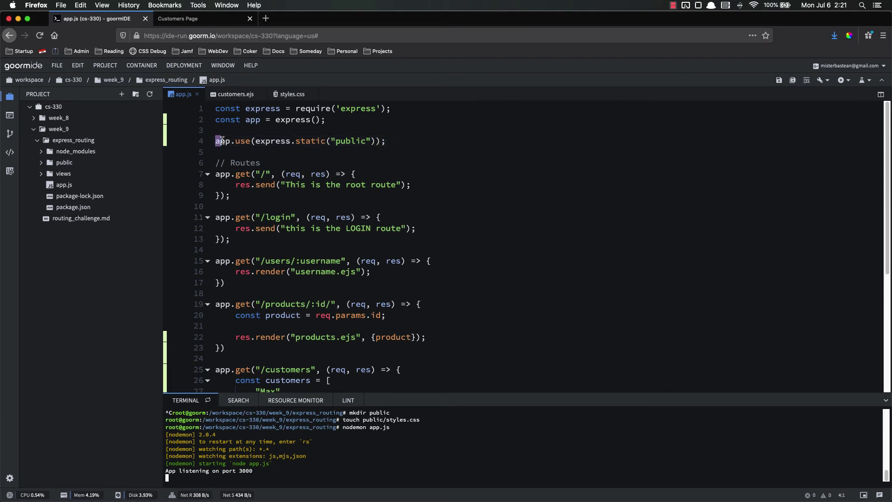
{"action": "mouse_move", "coordinate": [216, 141]}
{"action": "left_mouse_down"}
{"action": "mouse_move", "coordinate": [390, 141]}
{"action": "mouse_move", "coordinate": [189, 142]}
{"action": "left_mouse_up"}
{"action": "left_click", "coordinate": [407, 140]}
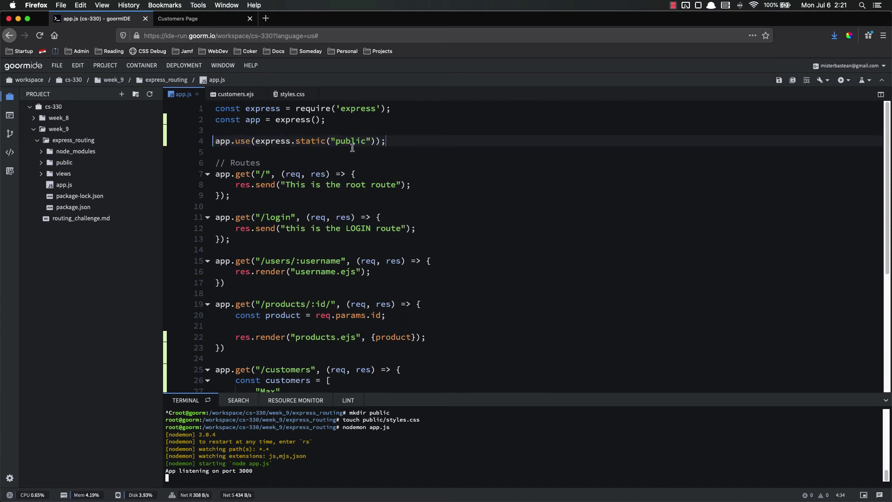
{"action": "double_click", "coordinate": [312, 142]}
{"action": "left_click", "coordinate": [338, 141]}
{"action": "double_click", "coordinate": [349, 141]}
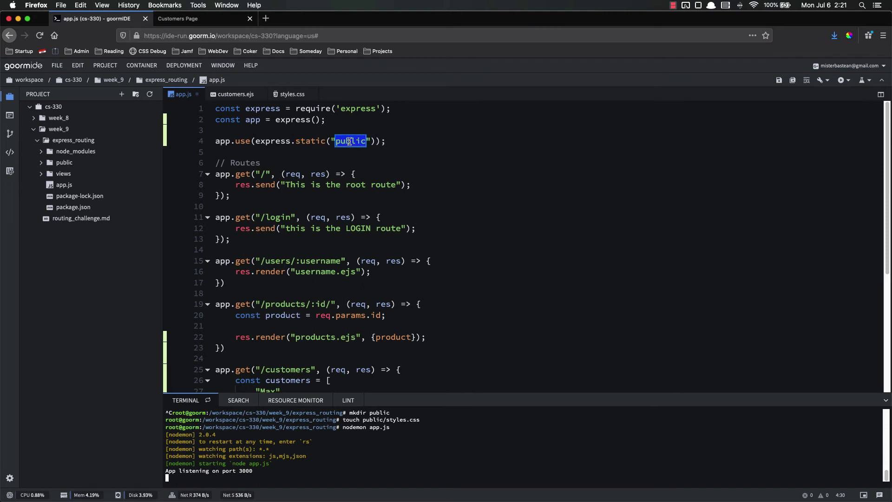
{"action": "key", "text": "super+s"}
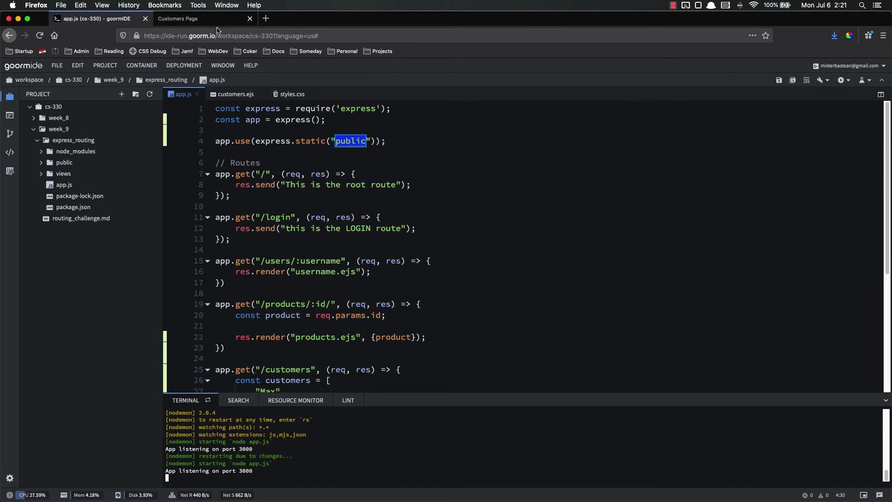
Reload the Customers page and return to goormIDE.
{"action": "left_click", "coordinate": [217, 21]}
{"action": "key", "text": "super+r"}
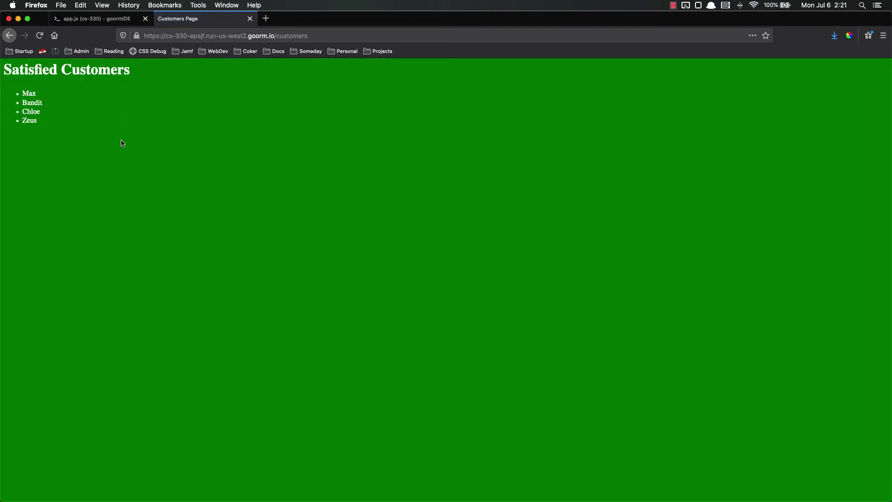
{"action": "left_click", "coordinate": [106, 21]}
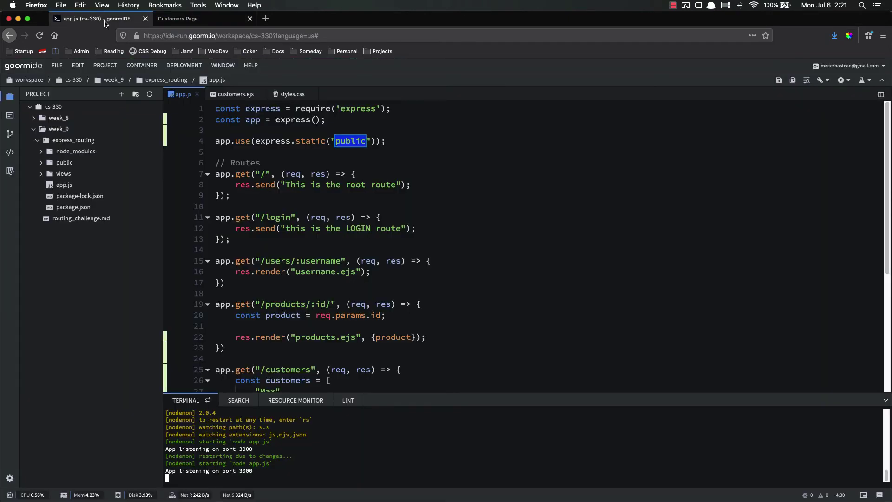
Review customers.ejs and app.js's static line, expand public, and return to customers.ejs.
{"action": "left_click", "coordinate": [235, 94]}
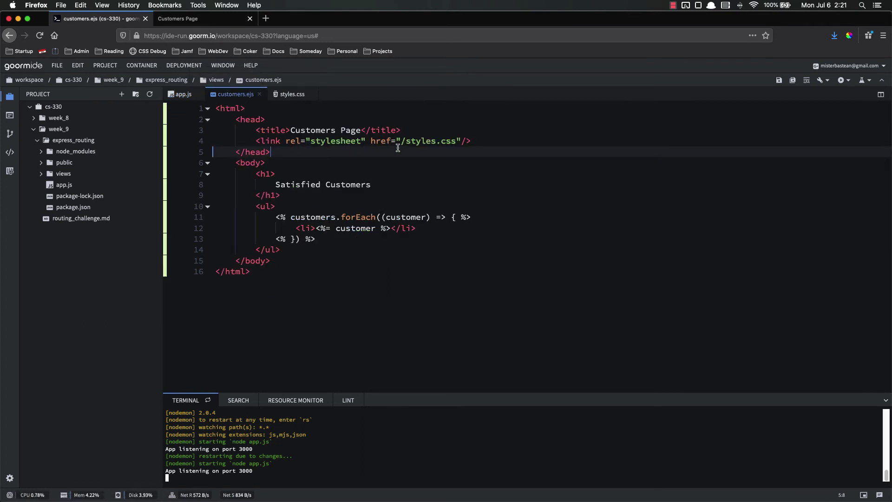
{"action": "left_click", "coordinate": [183, 94]}
{"action": "left_click", "coordinate": [271, 141]}
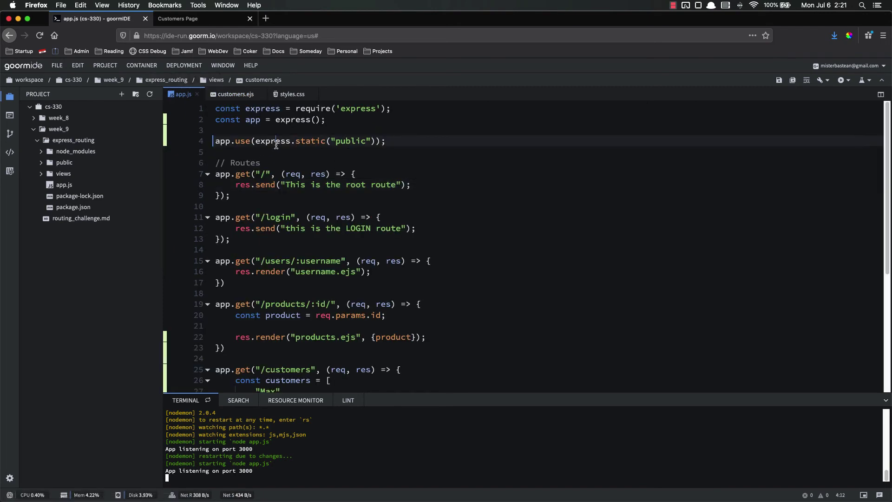
{"action": "double_click", "coordinate": [307, 141]}
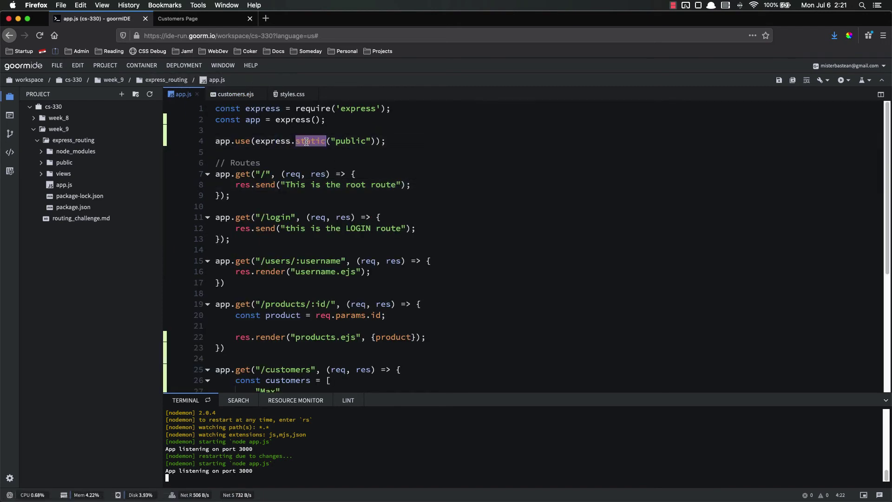
{"action": "double_click", "coordinate": [350, 141]}
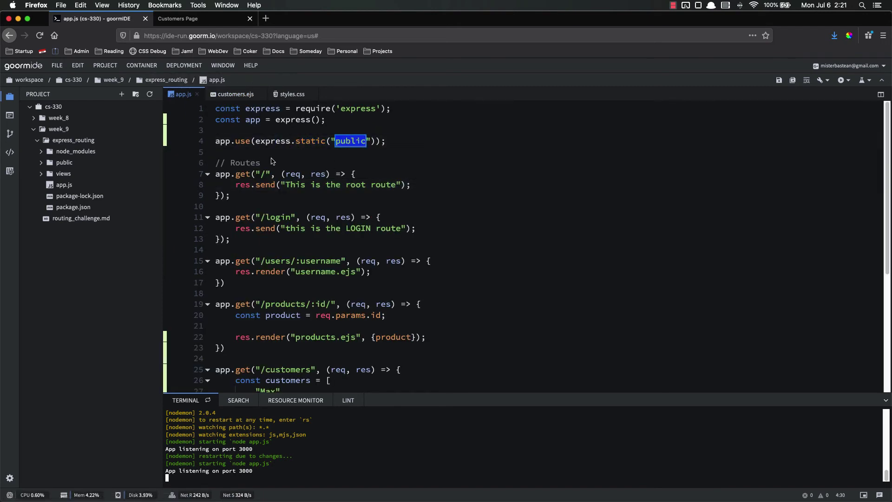
{"action": "left_click", "coordinate": [41, 162]}
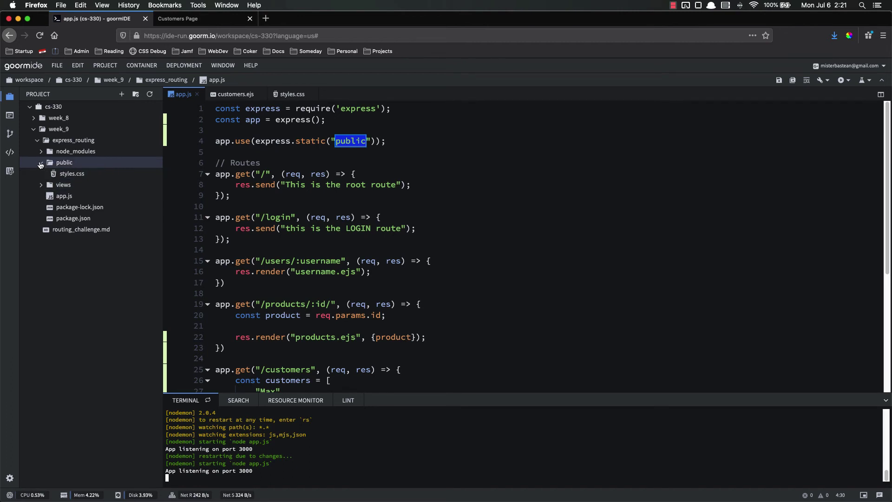
{"action": "left_click", "coordinate": [349, 141]}
{"action": "left_click", "coordinate": [235, 93]}
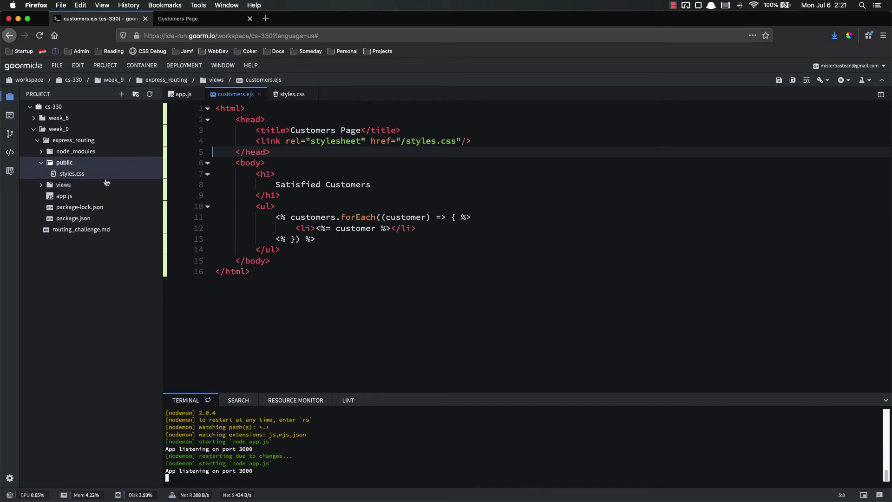
Create a css folder under public, drag styles.css into it, and expand css.
{"action": "right_click", "coordinate": [68, 164]}
{"action": "mouse_move", "coordinate": [89, 172]}
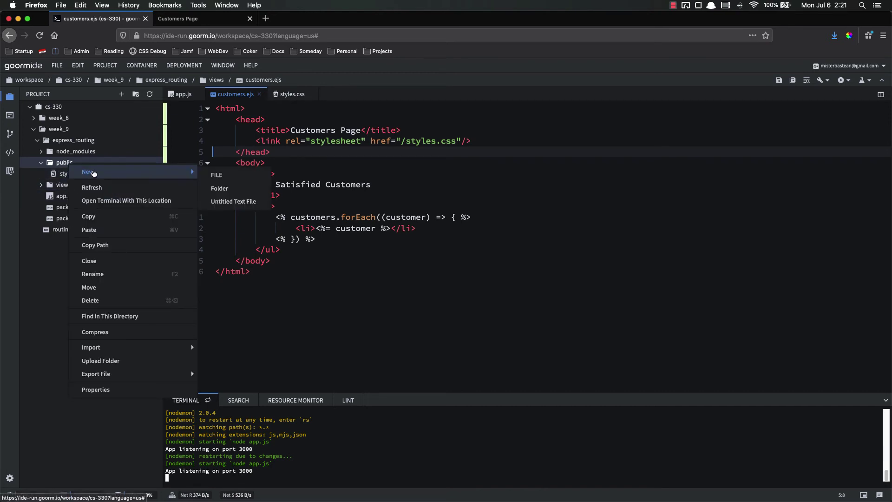
{"action": "left_click", "coordinate": [219, 188]}
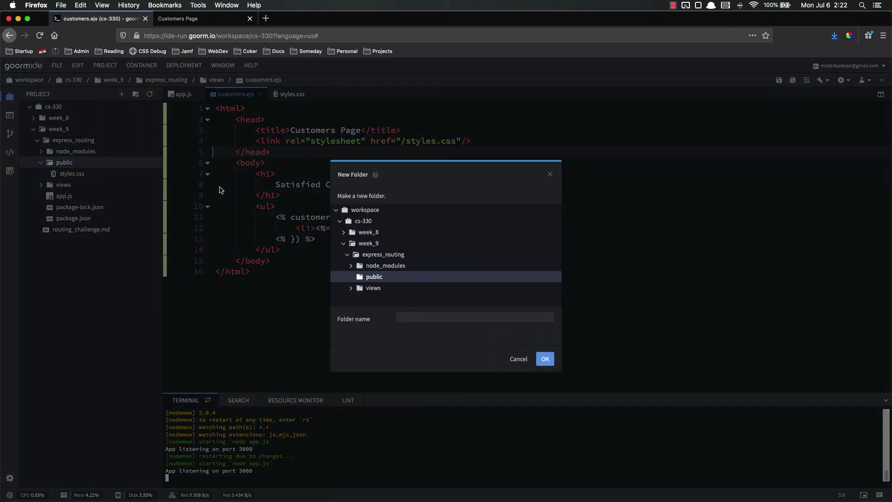
{"action": "type", "text": "stcss"}
{"action": "key", "text": "Return"}
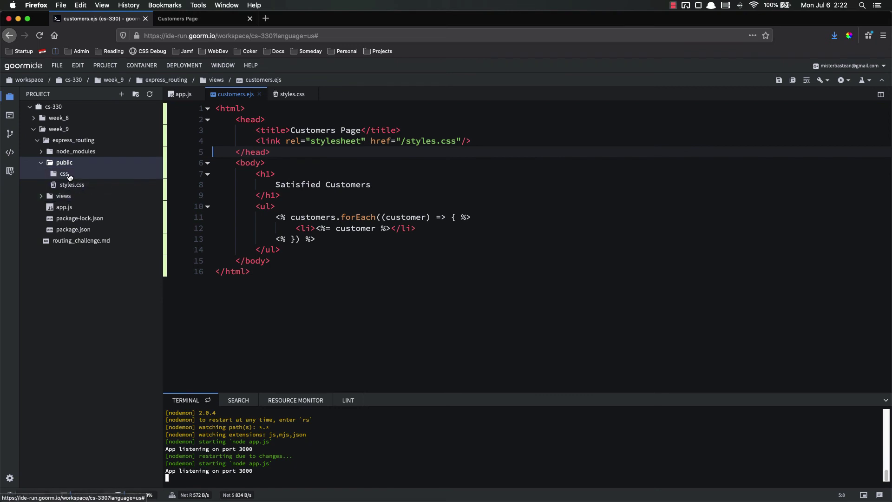
{"action": "left_click_drag", "start_coordinate": [70, 184], "coordinate": [64, 174]}
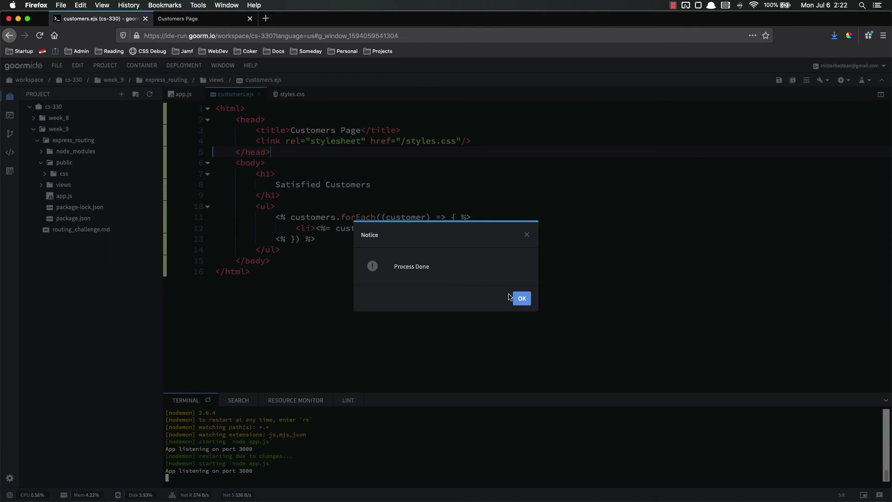
{"action": "left_click", "coordinate": [522, 298]}
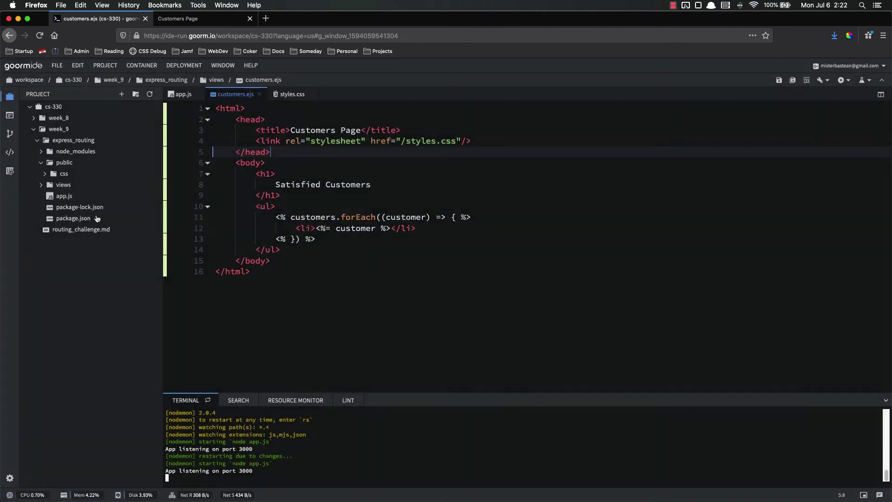
{"action": "left_click", "coordinate": [44, 174]}
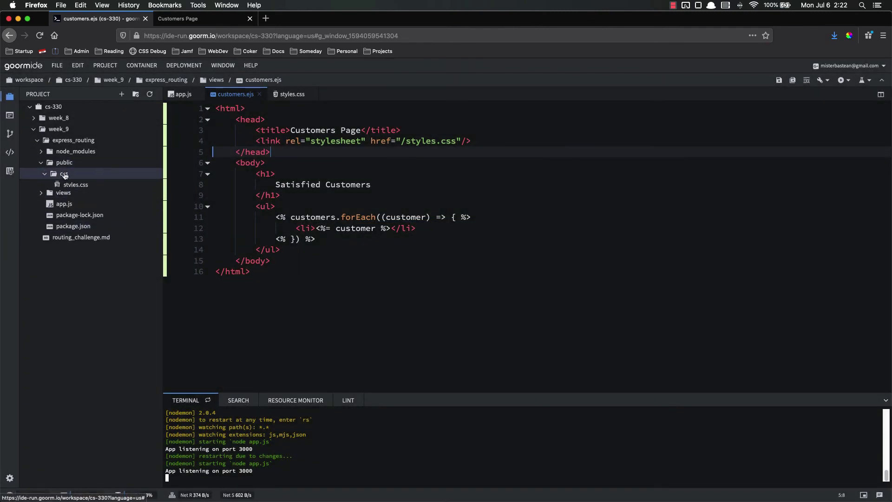
Reload the Customers Page, then edit the customers.ejs stylesheet href to /css/styles.css.
{"action": "left_click", "coordinate": [211, 27]}
{"action": "key", "text": "super+r"}
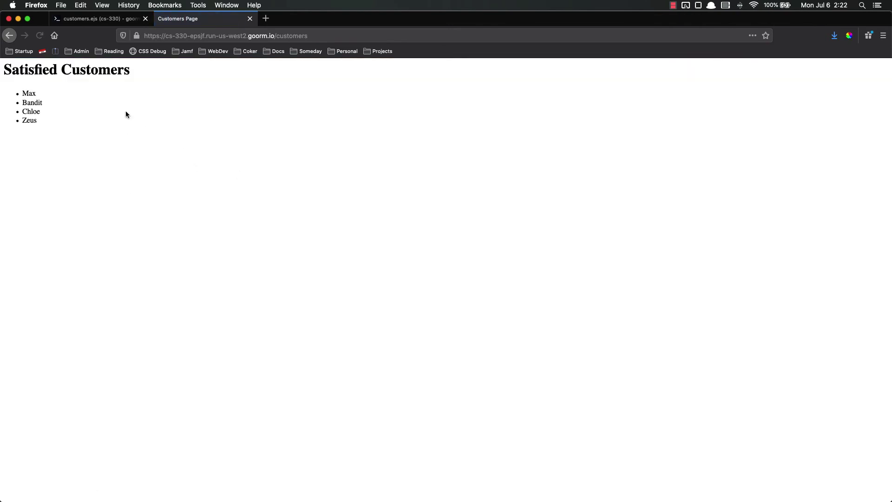
{"action": "left_click", "coordinate": [105, 18]}
{"action": "left_click", "coordinate": [372, 175]}
{"action": "left_click", "coordinate": [402, 142]}
{"action": "type", "text": "cs"}
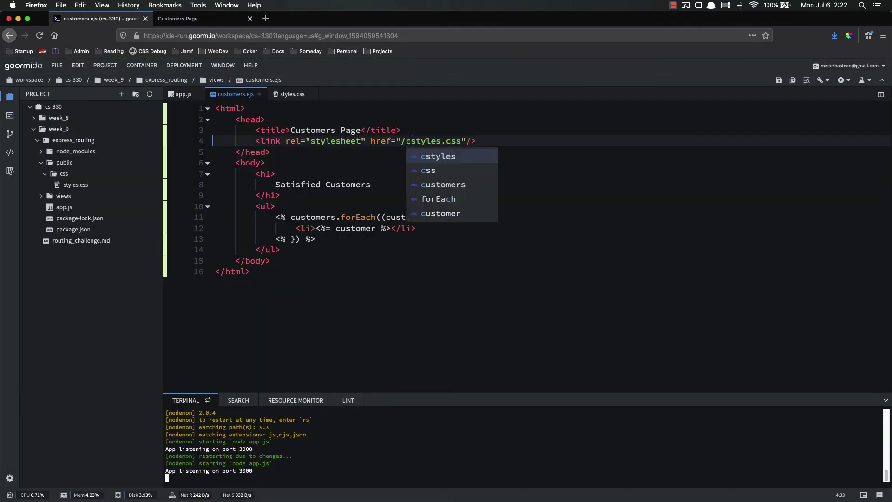
{"action": "type", "text": "s/s"}
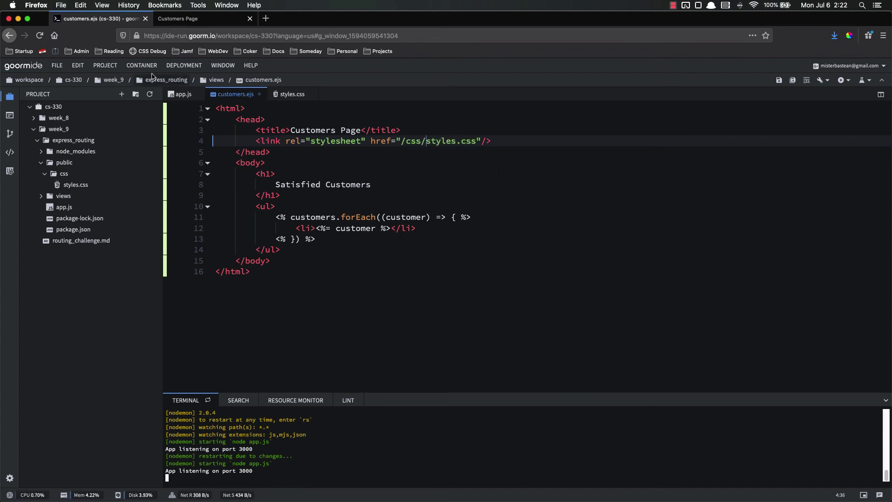
Reload the Customers Page to confirm the green styling, then collapse the css folder.
{"action": "left_click", "coordinate": [209, 19]}
{"action": "key", "text": "super+r"}
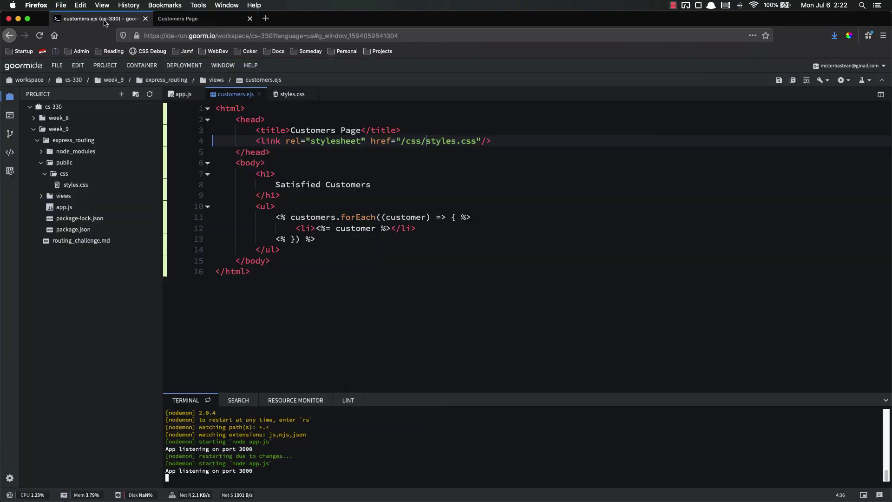
{"action": "left_click", "coordinate": [98, 19]}
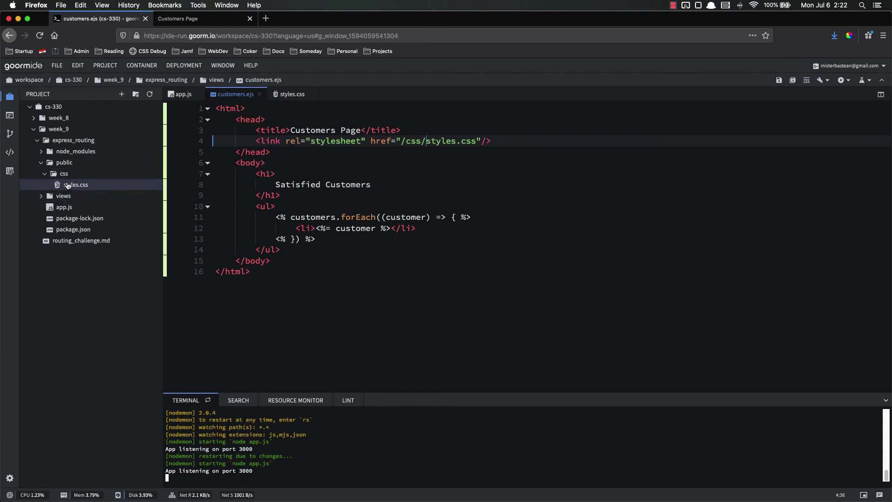
{"action": "left_click", "coordinate": [46, 173]}
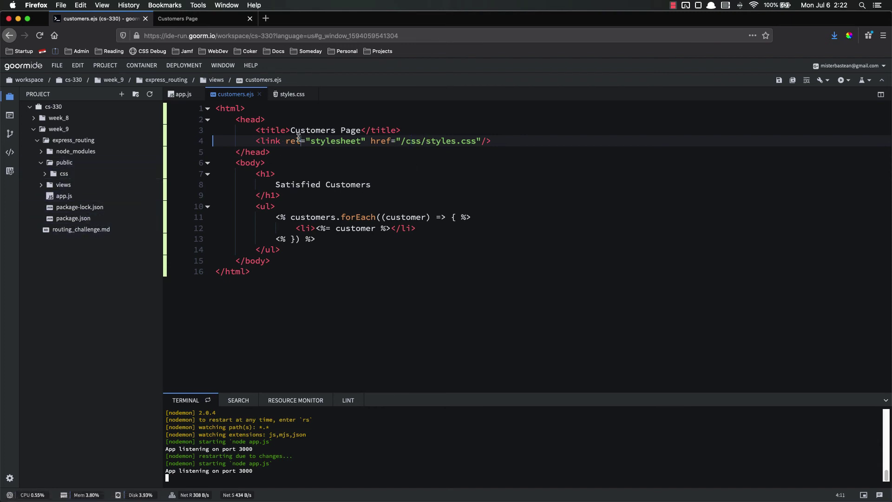
{"action": "left_click_drag", "start_coordinate": [256, 142], "coordinate": [514, 140]}
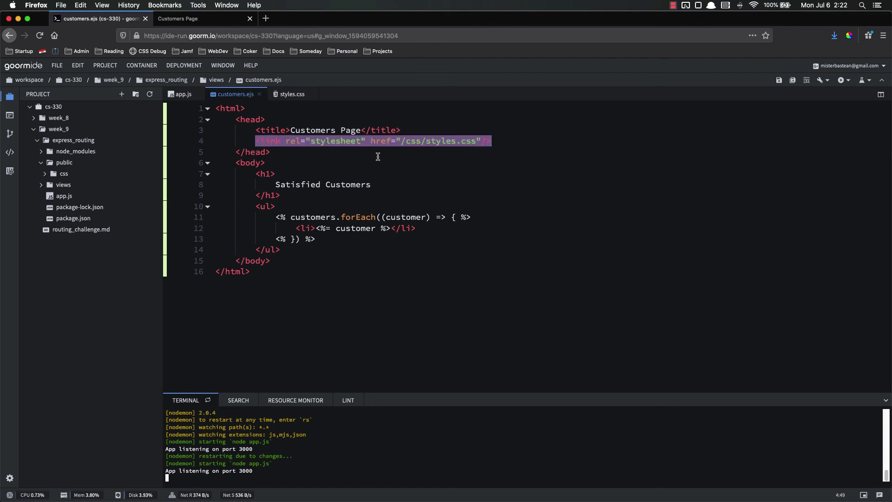
{"action": "left_click", "coordinate": [313, 162]}
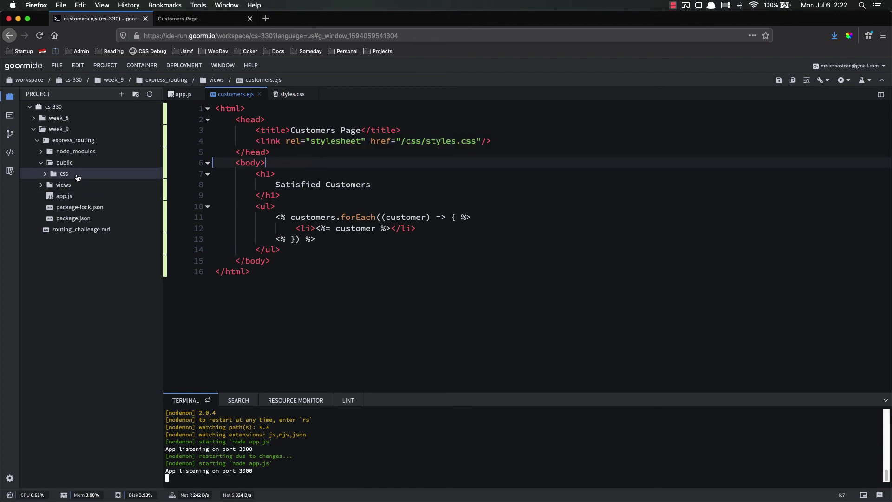
{"action": "left_click", "coordinate": [343, 149]}
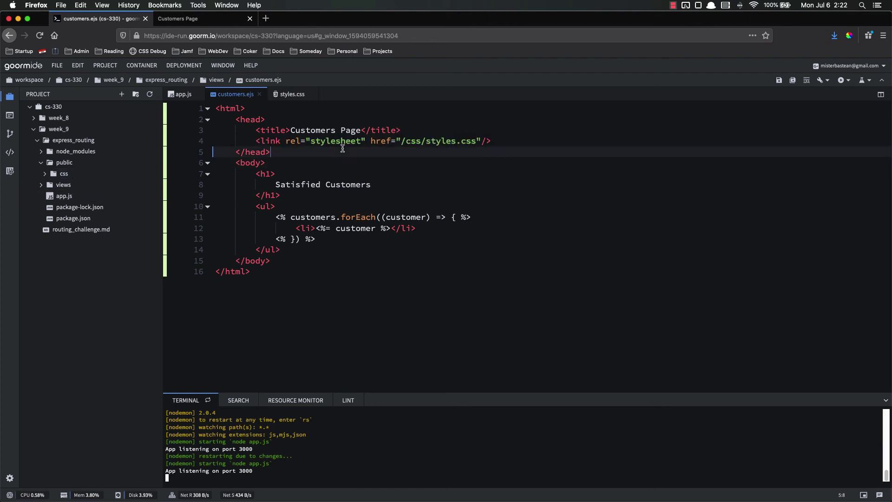
{"action": "left_click", "coordinate": [284, 142]}
{"action": "left_click_drag", "start_coordinate": [216, 108], "coordinate": [322, 163]}
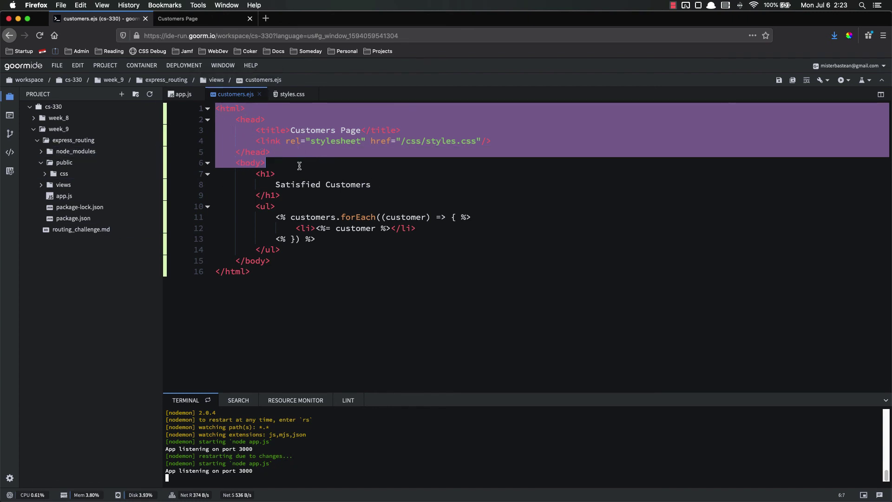
{"action": "left_click", "coordinate": [353, 156]}
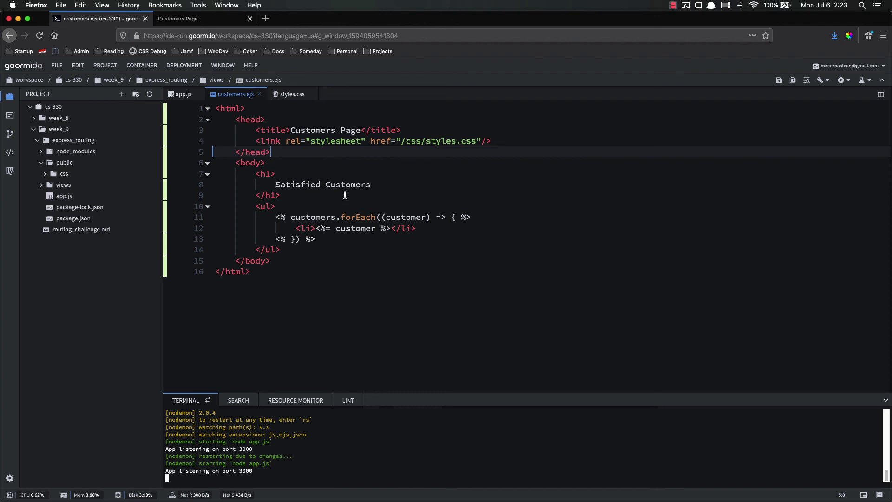
{"action": "left_click", "coordinate": [302, 143]}
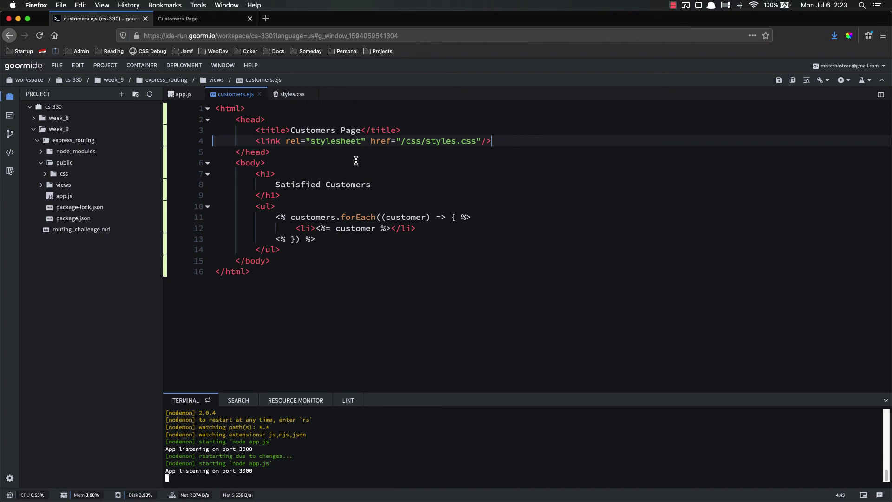
{"action": "left_click", "coordinate": [291, 130]}
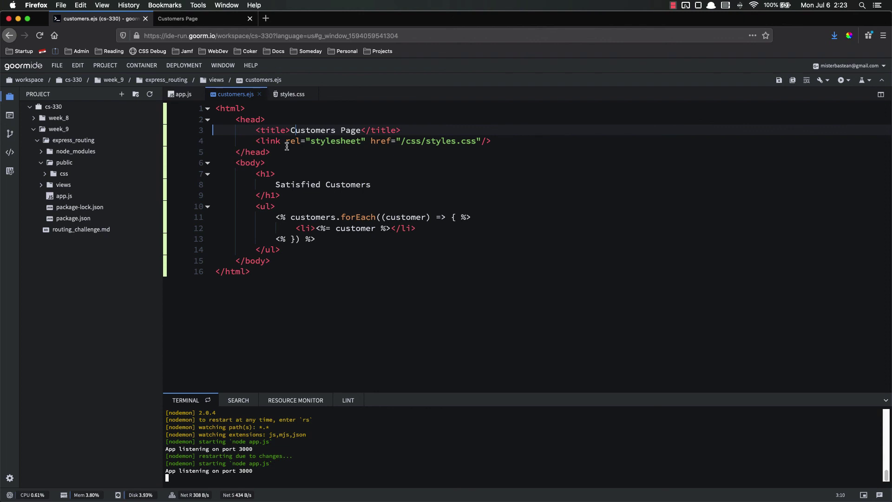
{"action": "left_click_drag", "start_coordinate": [280, 163], "coordinate": [183, 104]}
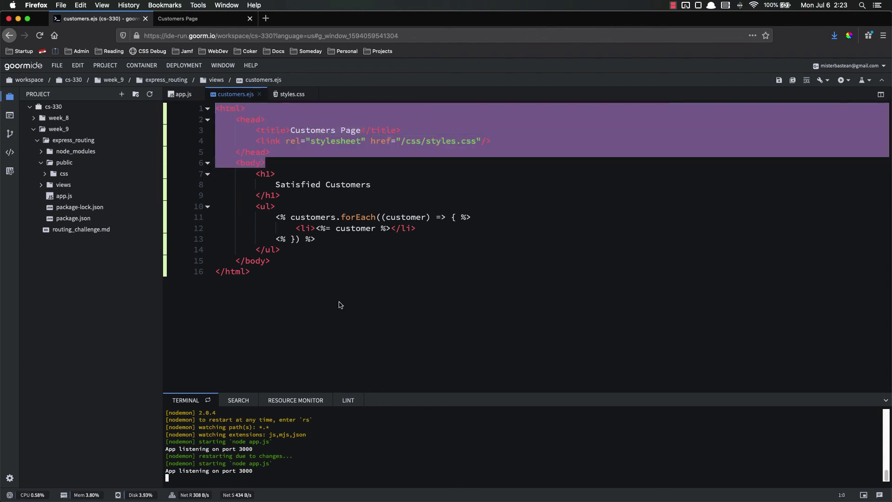
{"action": "left_click", "coordinate": [314, 269]}
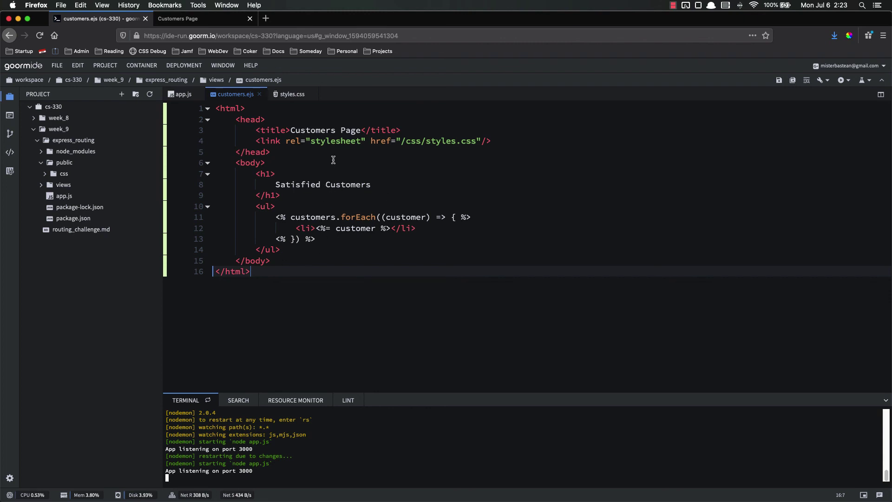
{"action": "left_click", "coordinate": [65, 163]}
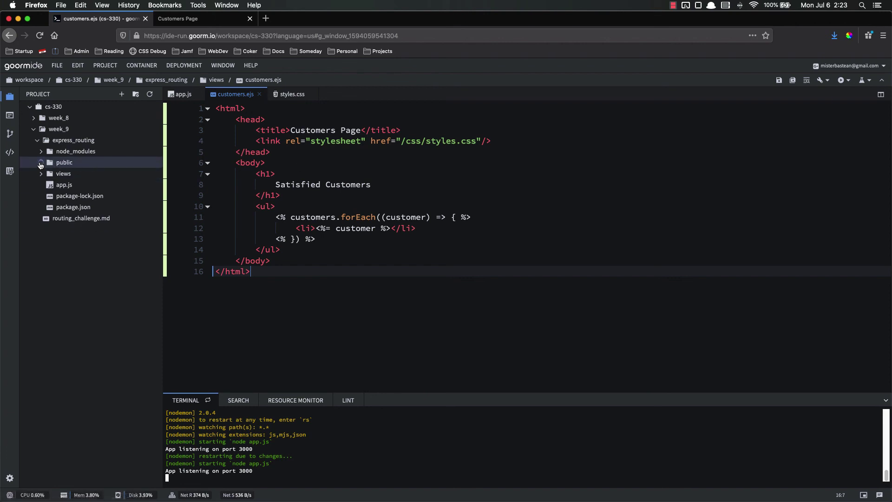
{"action": "left_click", "coordinate": [41, 163]}
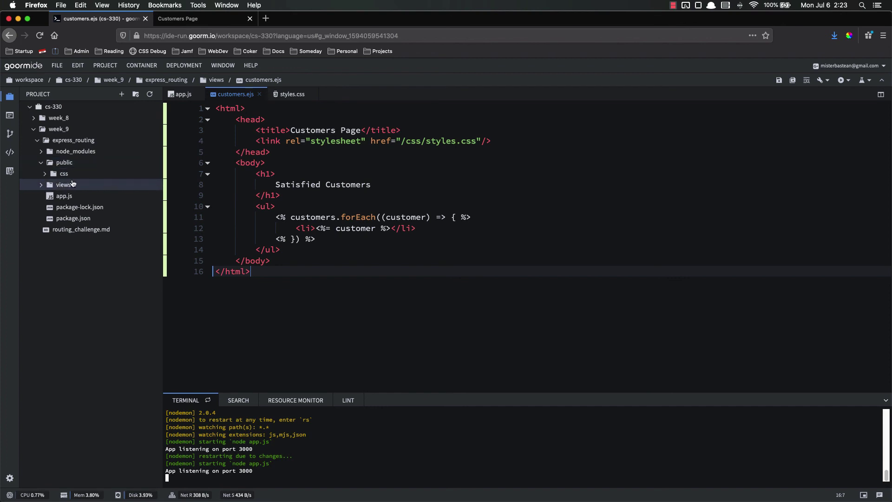